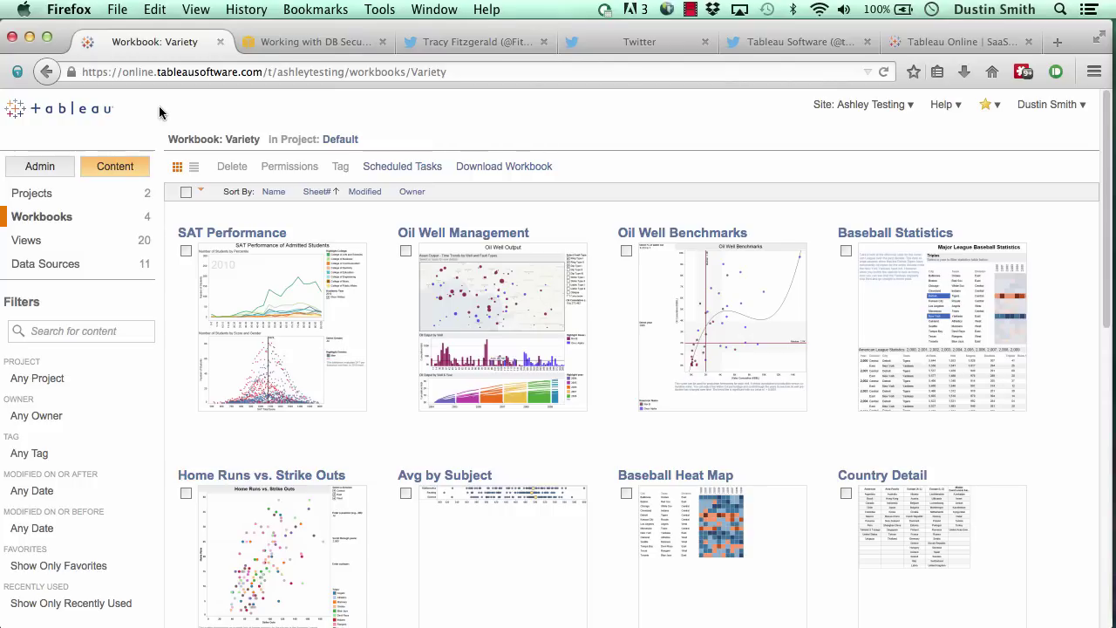
Open Tableau Online's site Maintenance admin page, then view the AWS 'Working with DB Security Groups' documentation
left_click(161, 70)
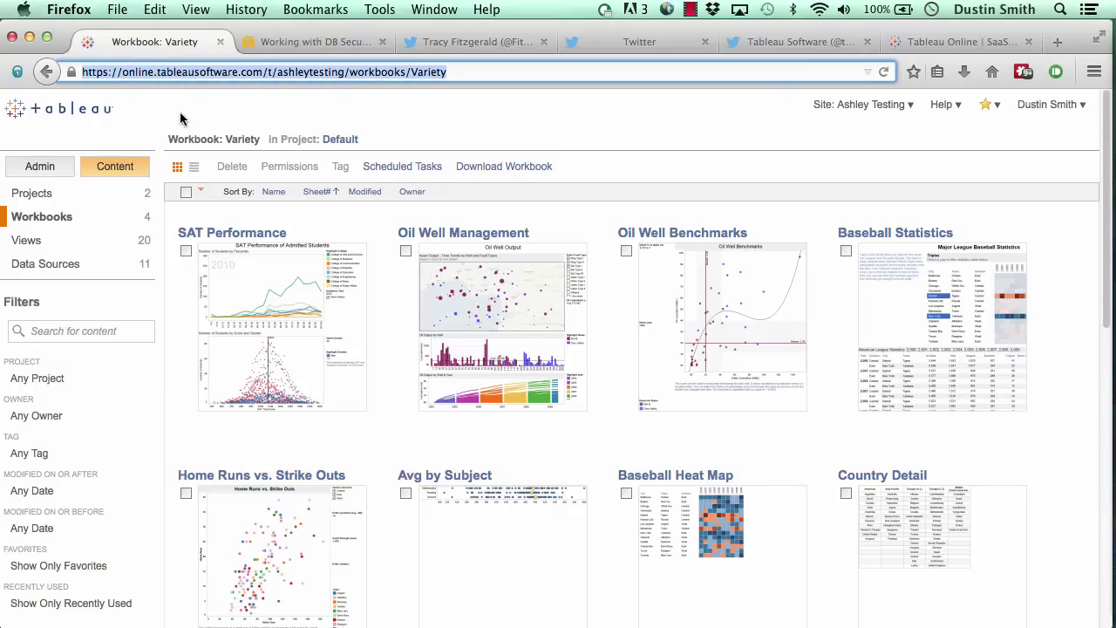
left_click(176, 103)
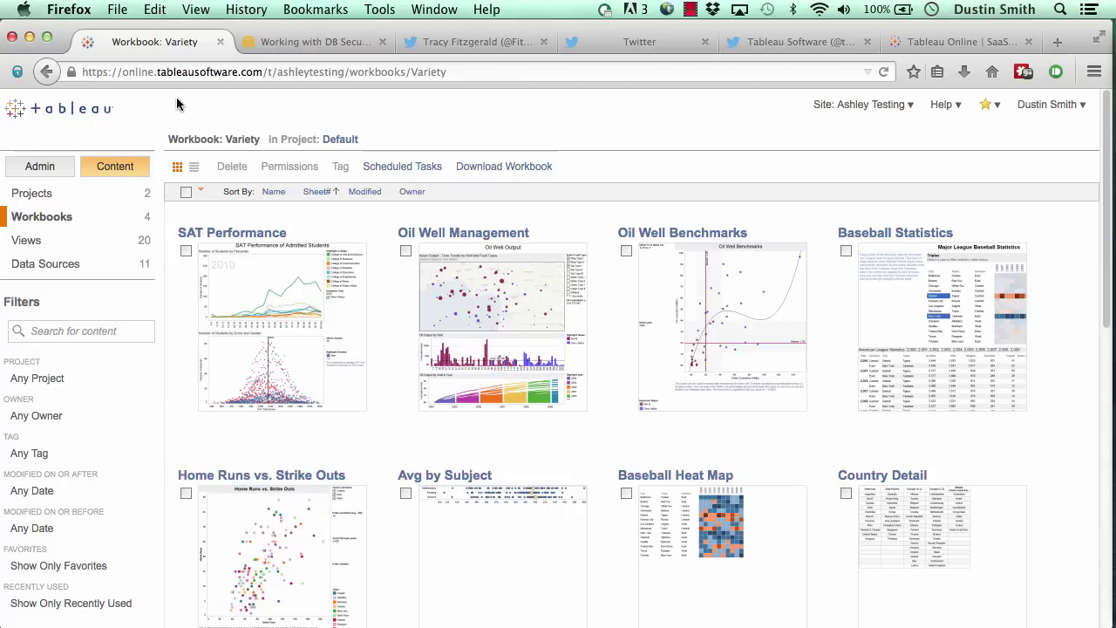
left_click(54, 168)
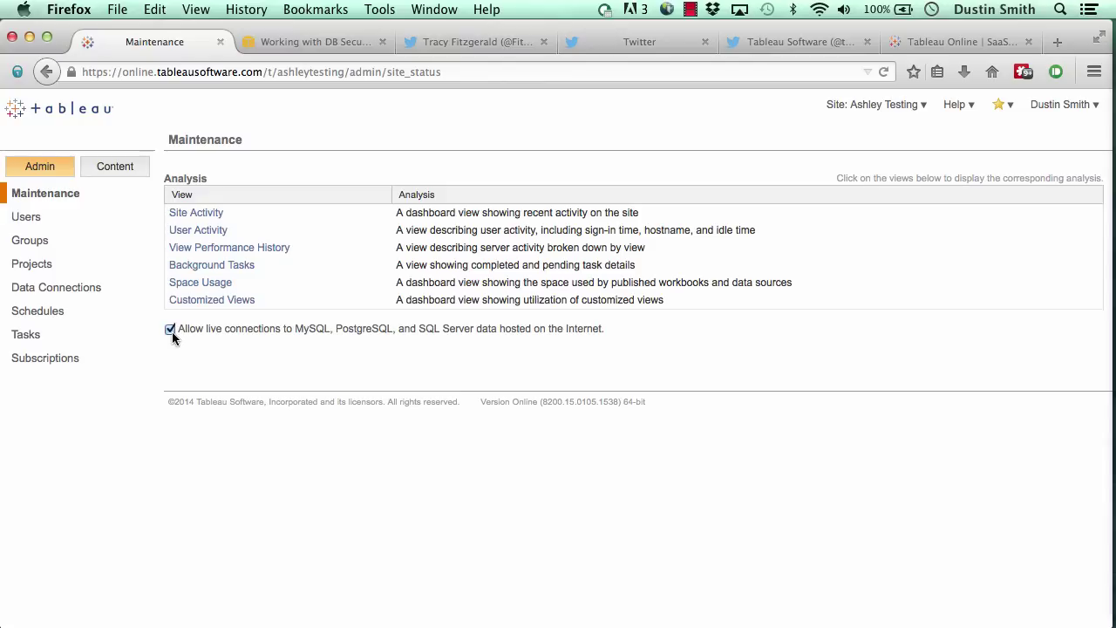
left_click(303, 39)
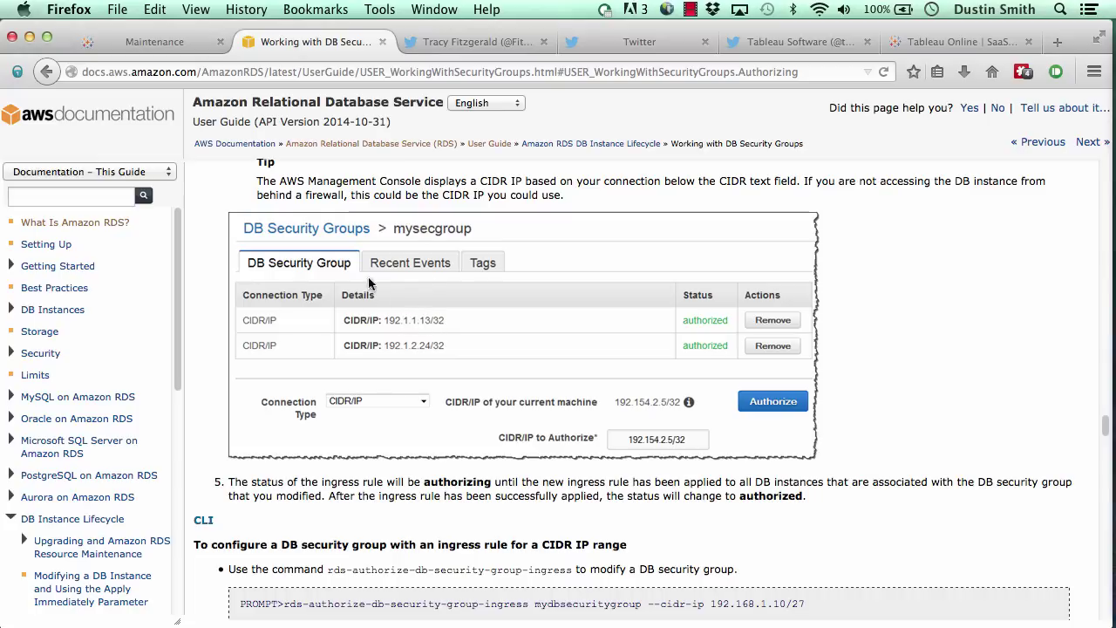
Return to the Tableau Online tab, then switch to the Tableau Desktop start page
key("ctrl+shift+Tab")
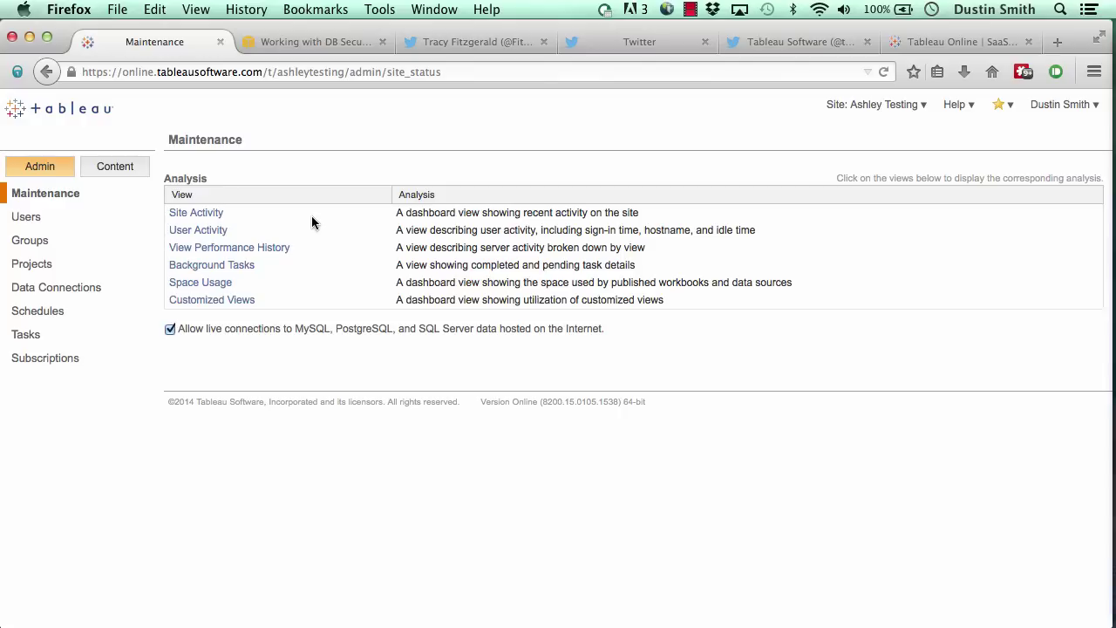
key("super+Tab")
key("super+Tab")
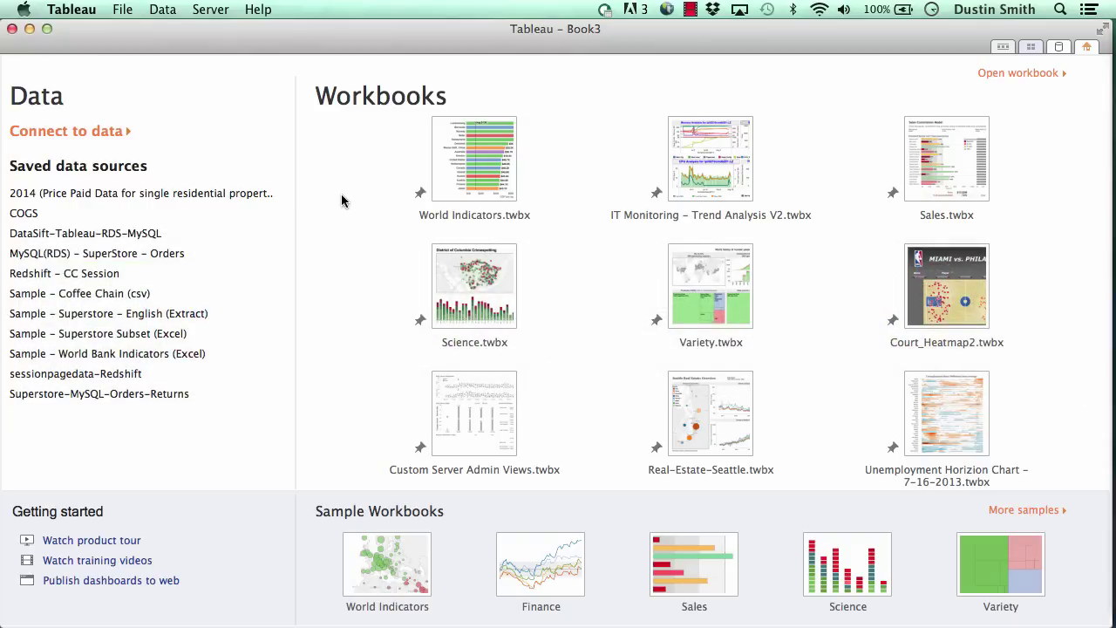
Connect to MySQL server socialrds.tableausoftware.com using the account's username and password
left_click(63, 135)
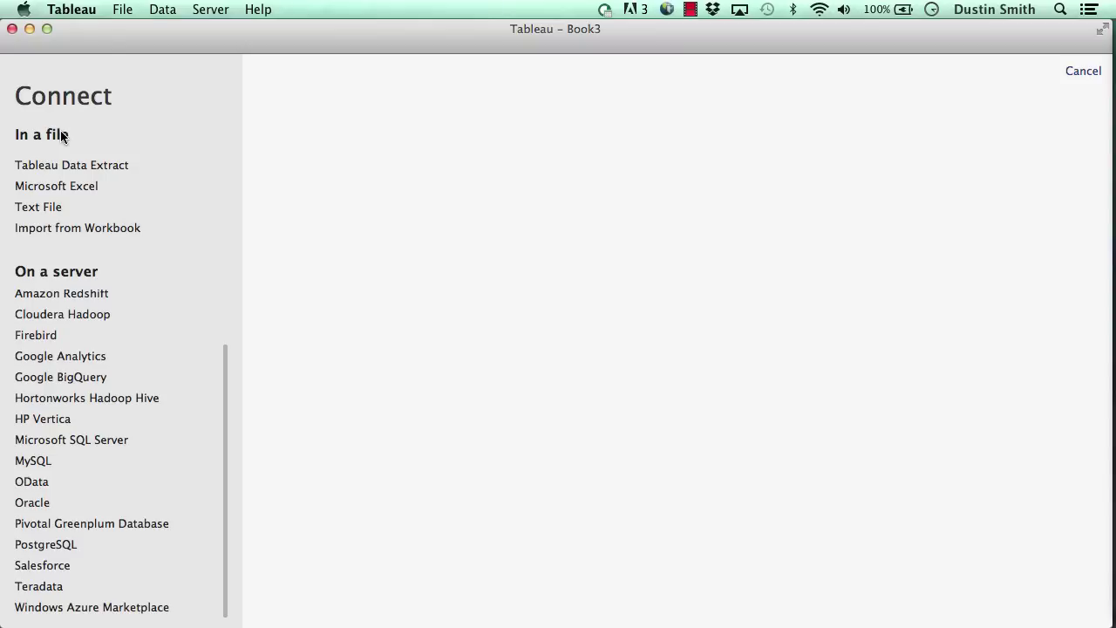
left_click(48, 467)
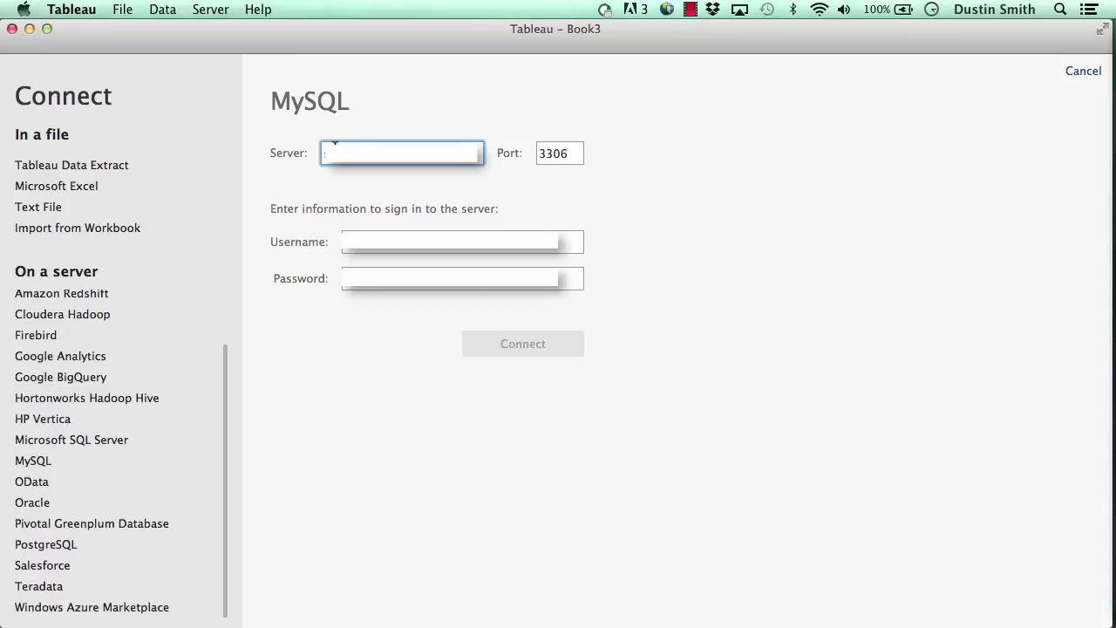
key("Tab")
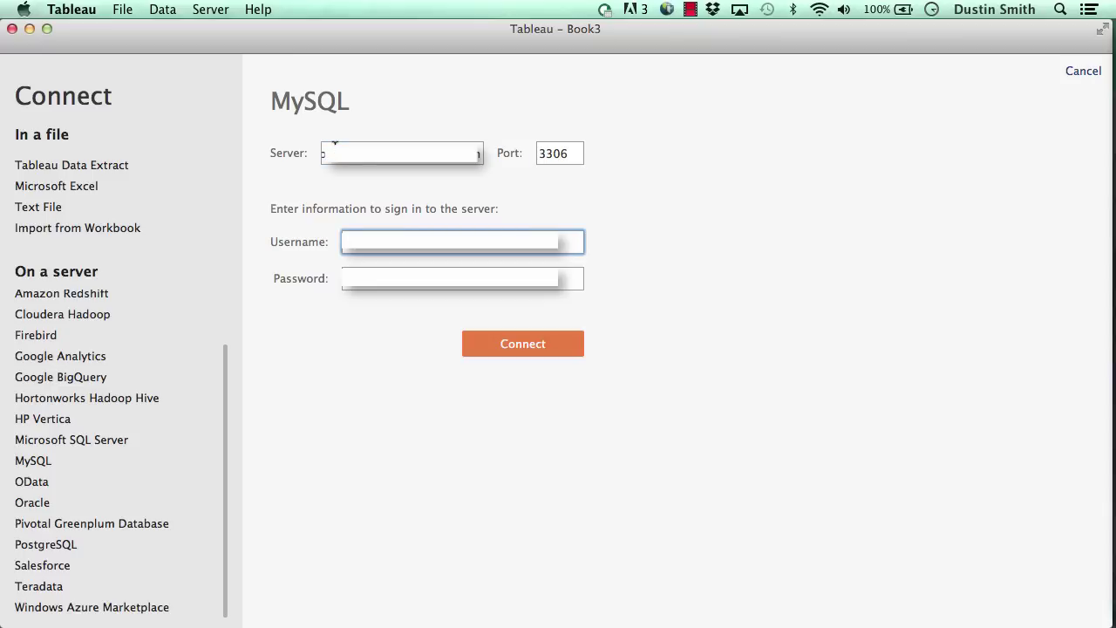
key("Tab")
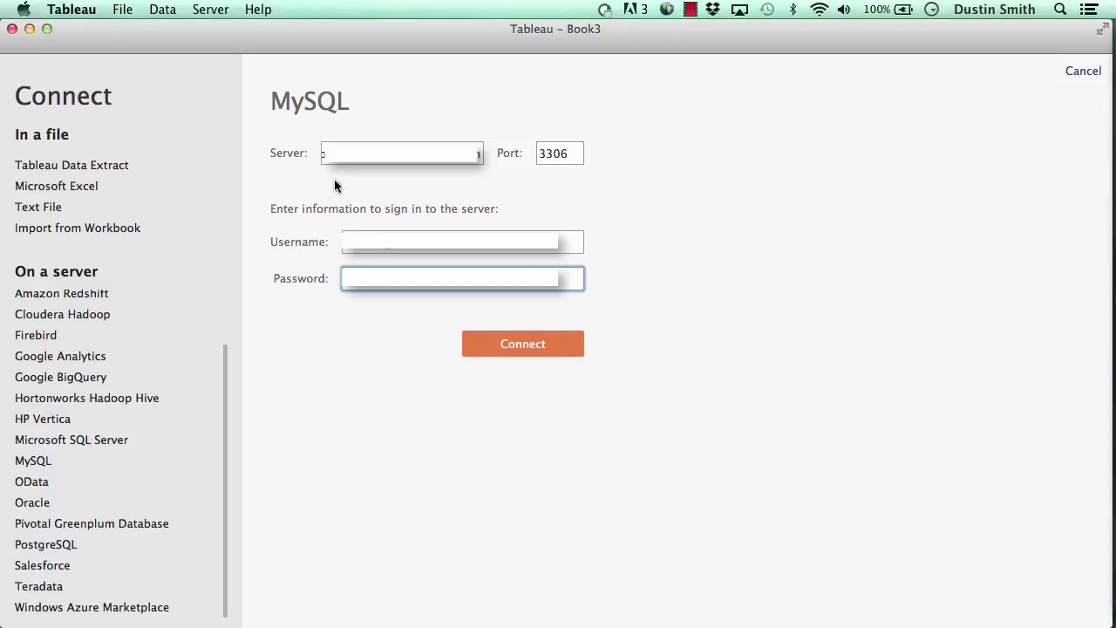
left_click(484, 348)
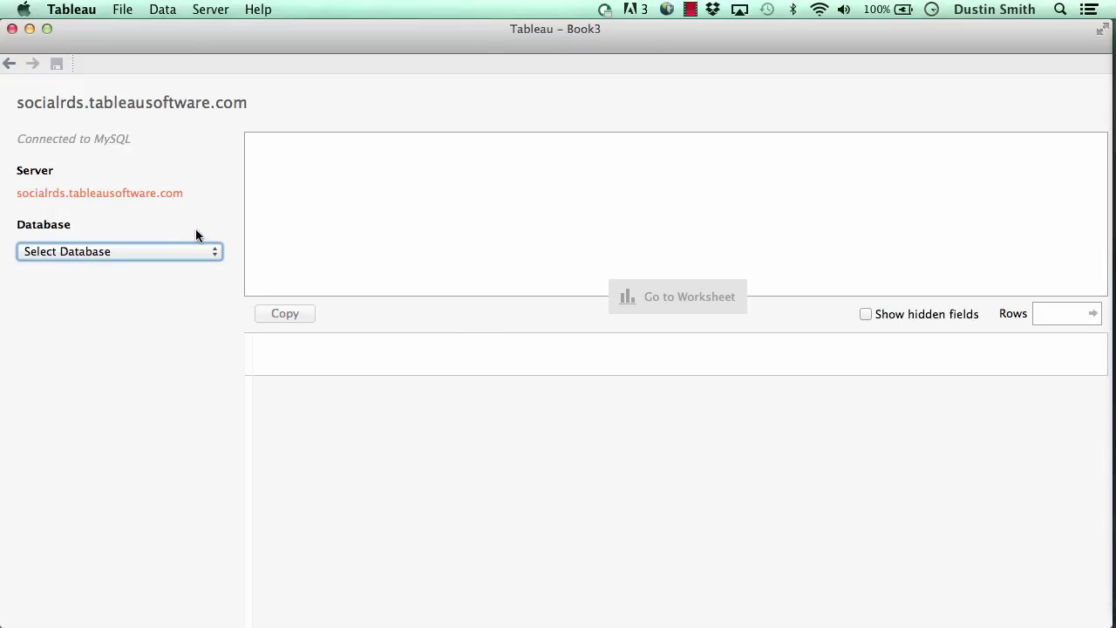
Use the interaction table from ds_internal_main_comp as the data source and open Sheet 1
left_click(204, 251)
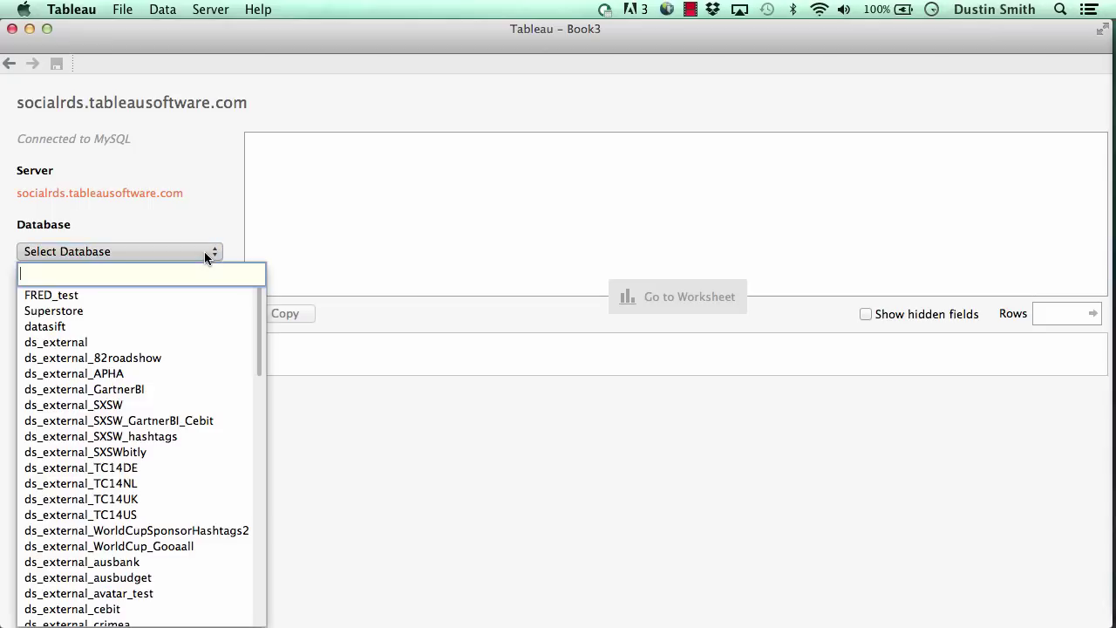
scroll(212, 395, "down", 15)
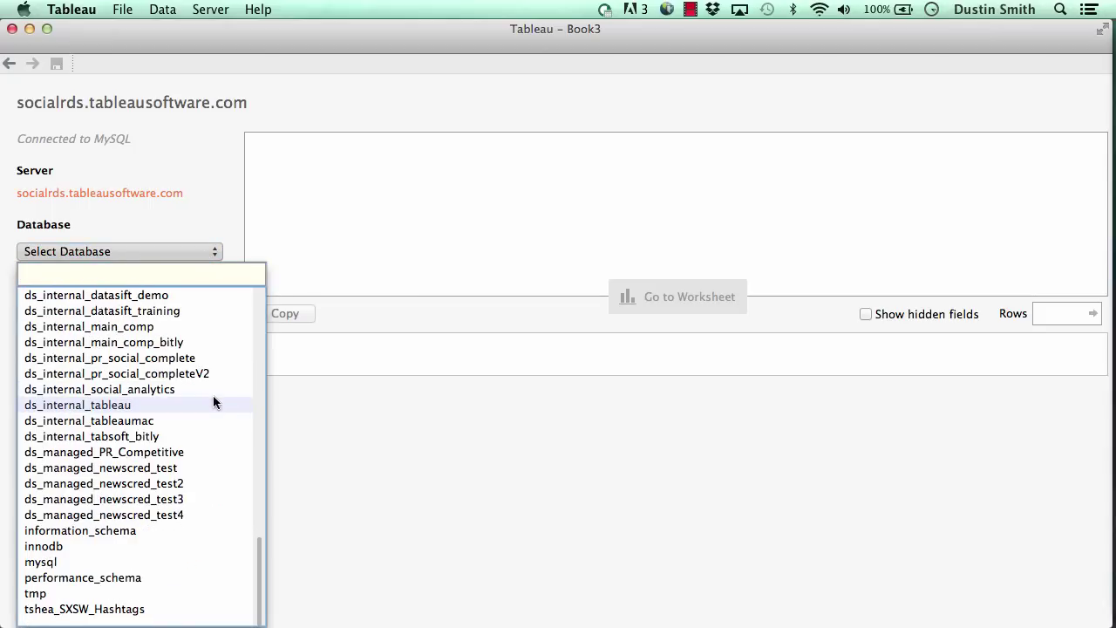
left_click(145, 326)
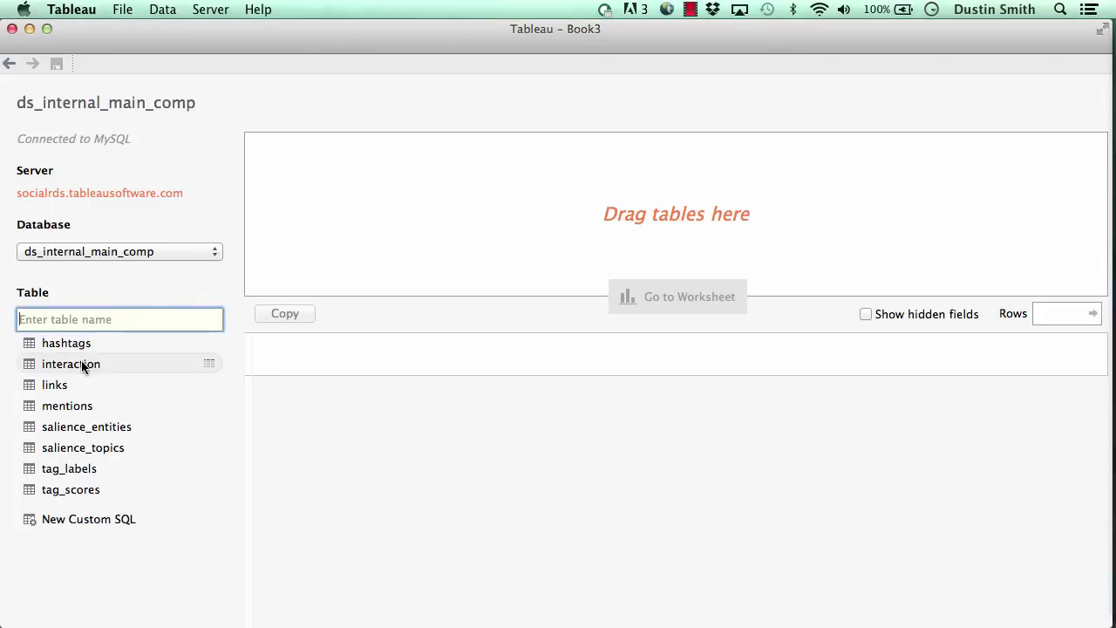
left_click_drag(82, 368, 451, 186)
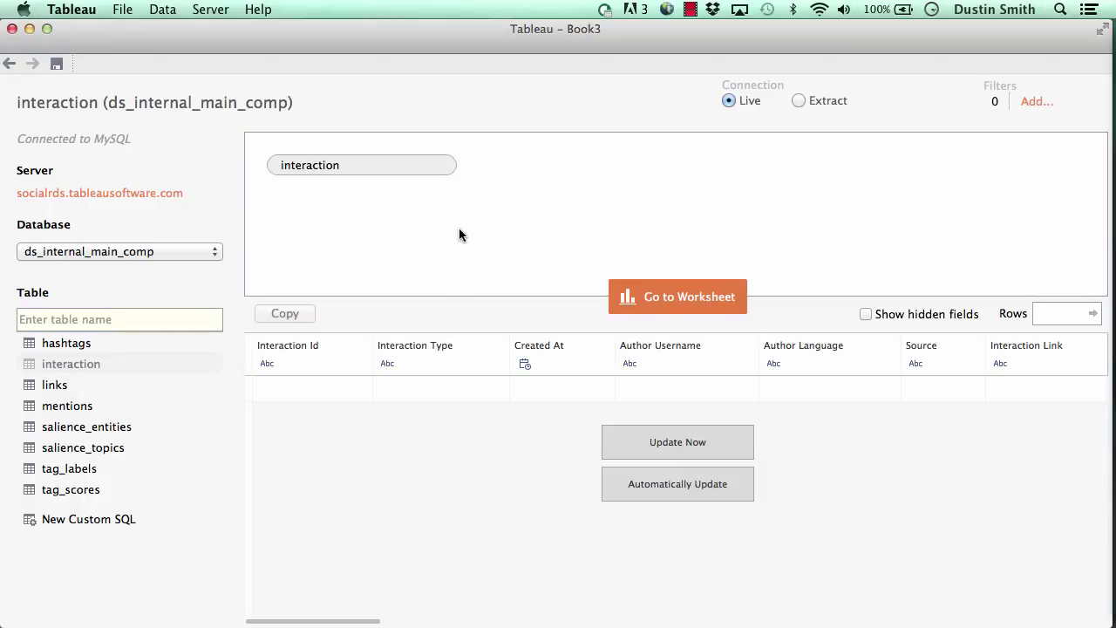
left_click(666, 298)
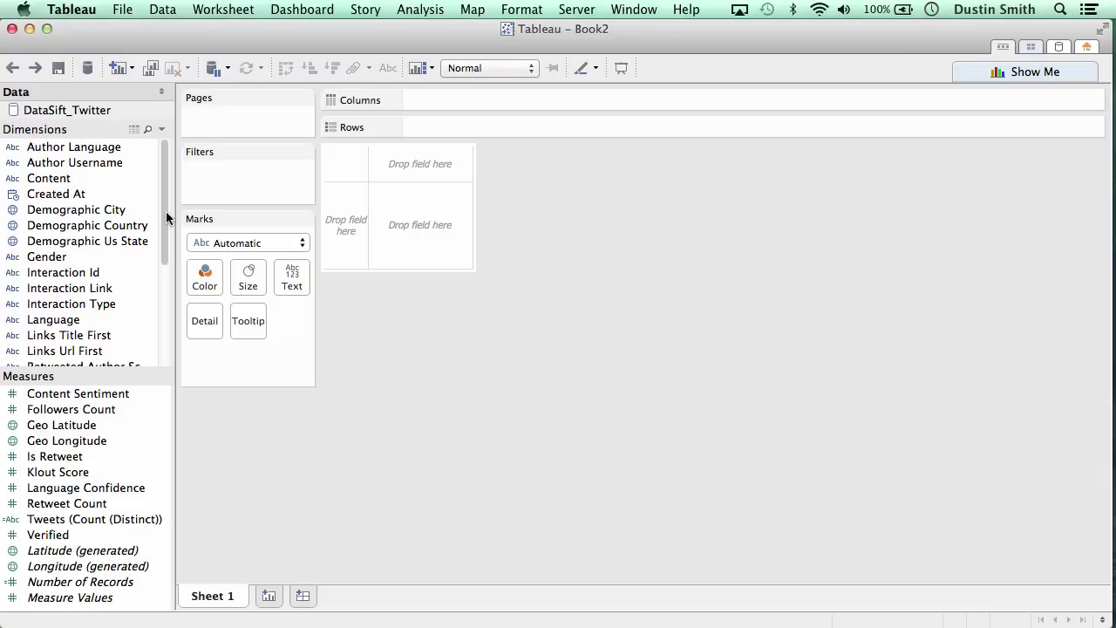
Plot CNTD(Tweets) on Rows against YEAR(Time) on Columns, totalling 117,253 tweets
left_click(106, 161)
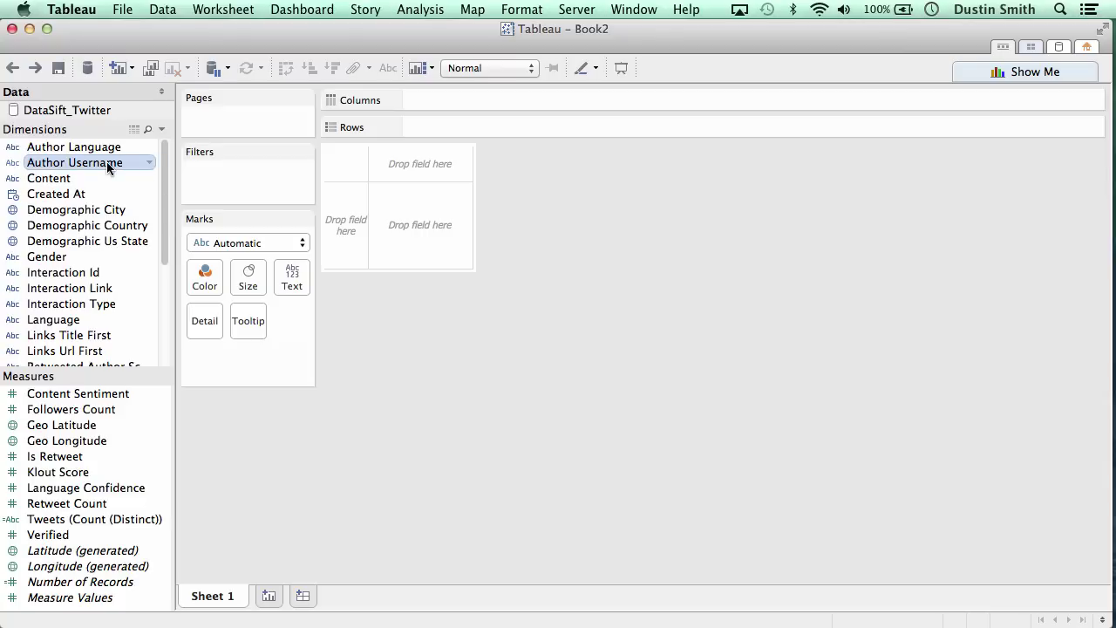
left_click_drag(163, 200, 163, 262)
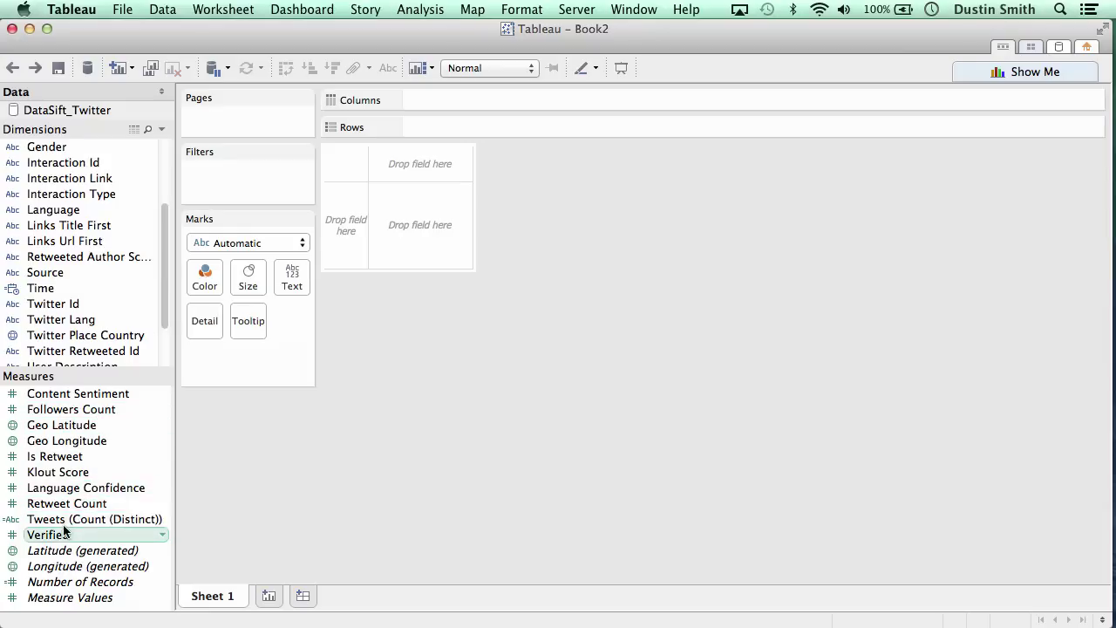
left_click_drag(94, 523, 382, 226)
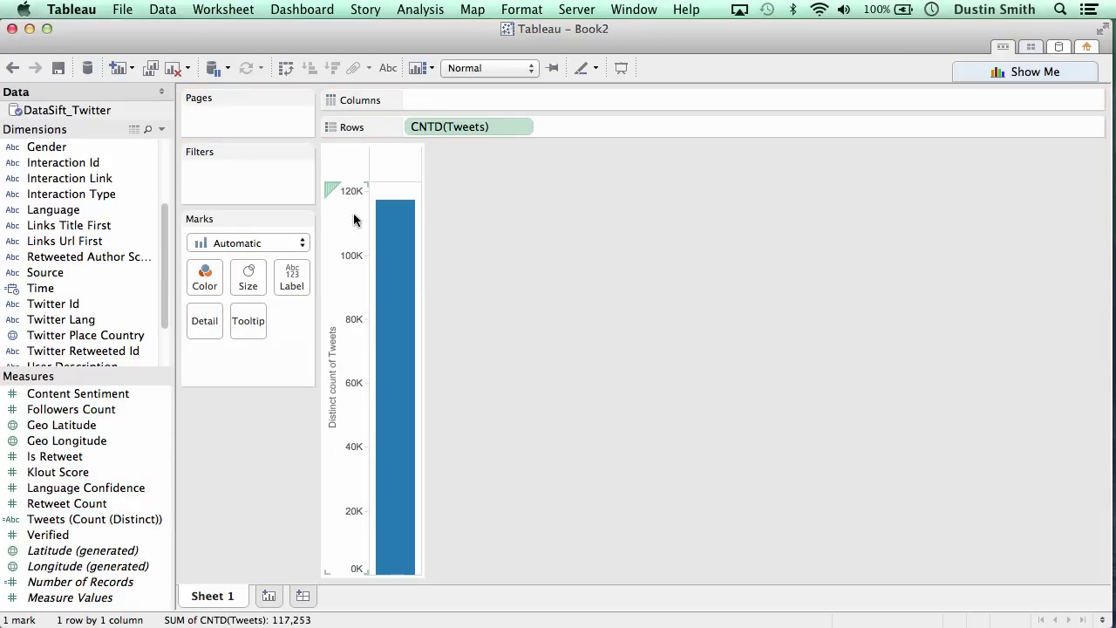
mouse_move(393, 287)
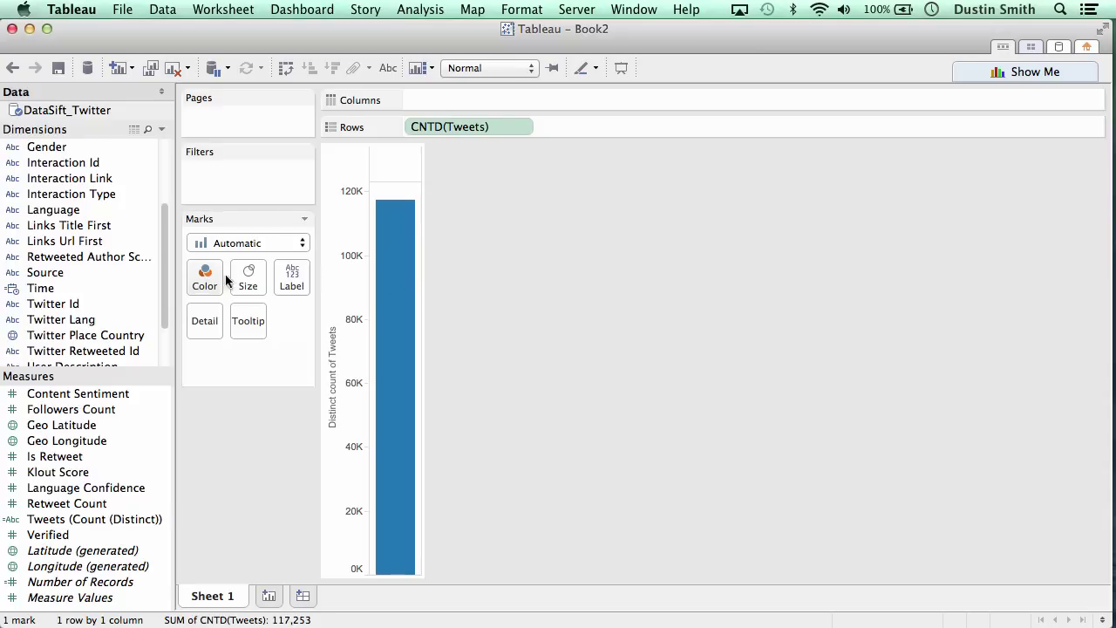
left_click_drag(41, 289, 463, 102)
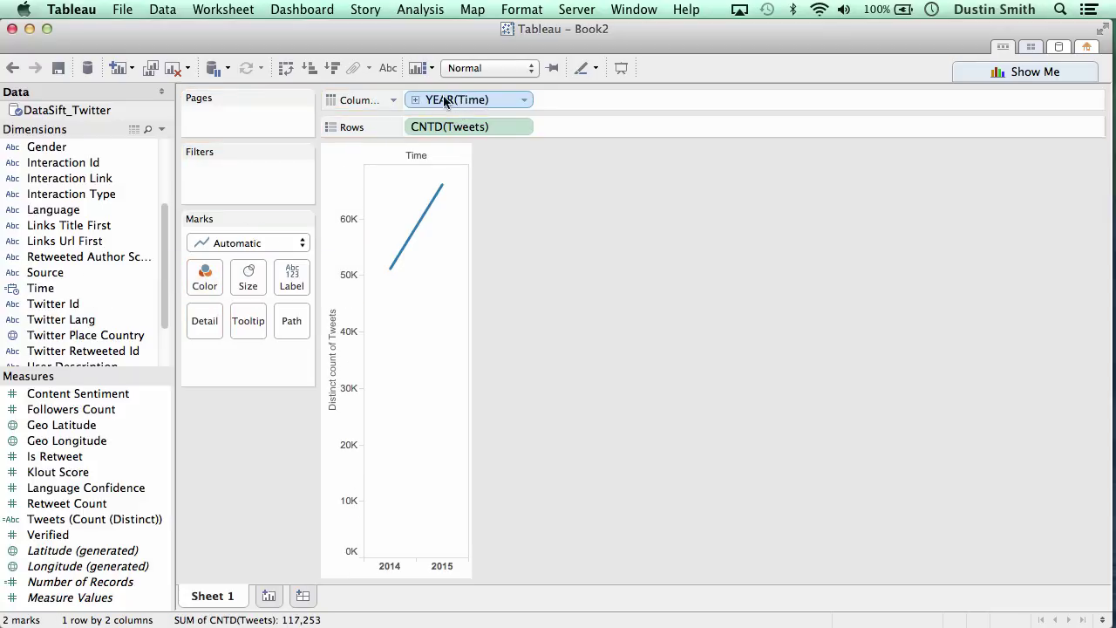
Turn the time axis into a continuous daily timeline, removing the year and quarter levels
left_click(416, 100)
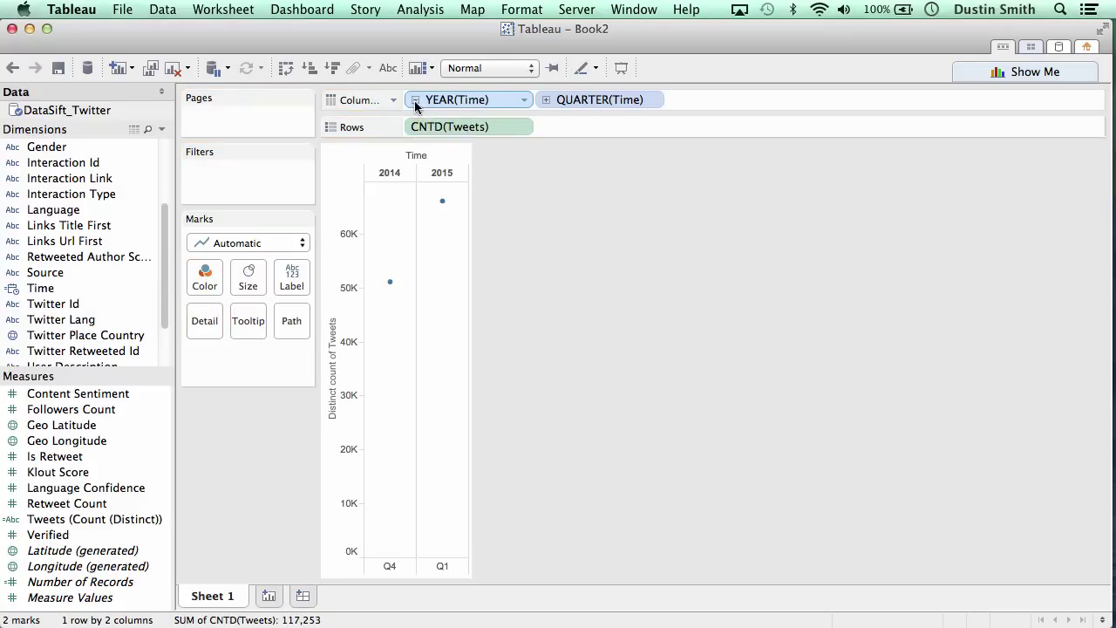
left_click(546, 100)
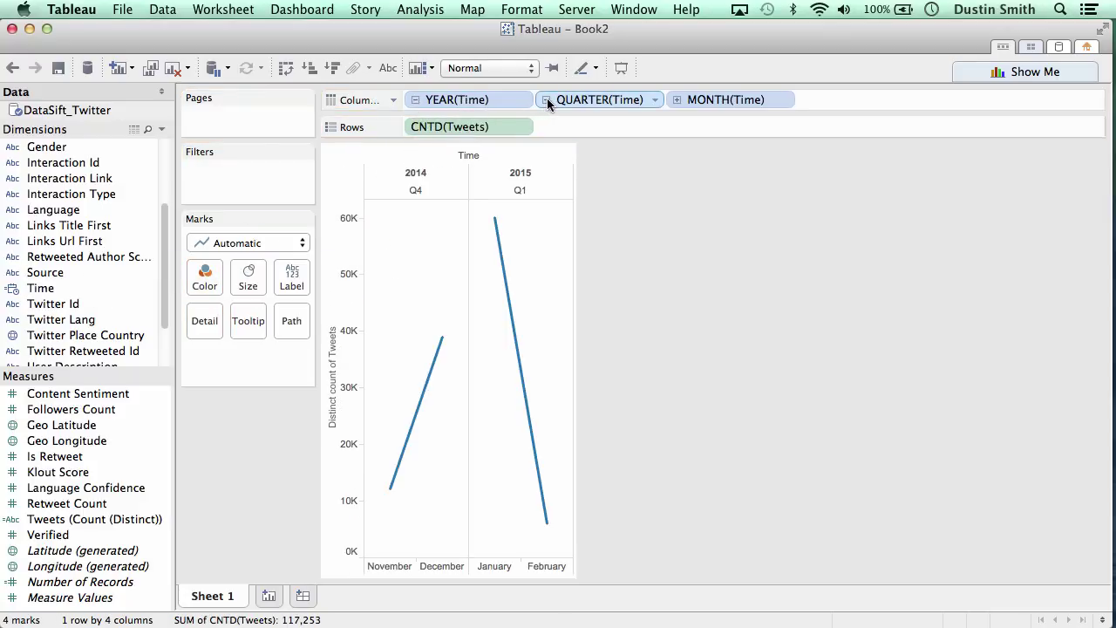
left_click(785, 100)
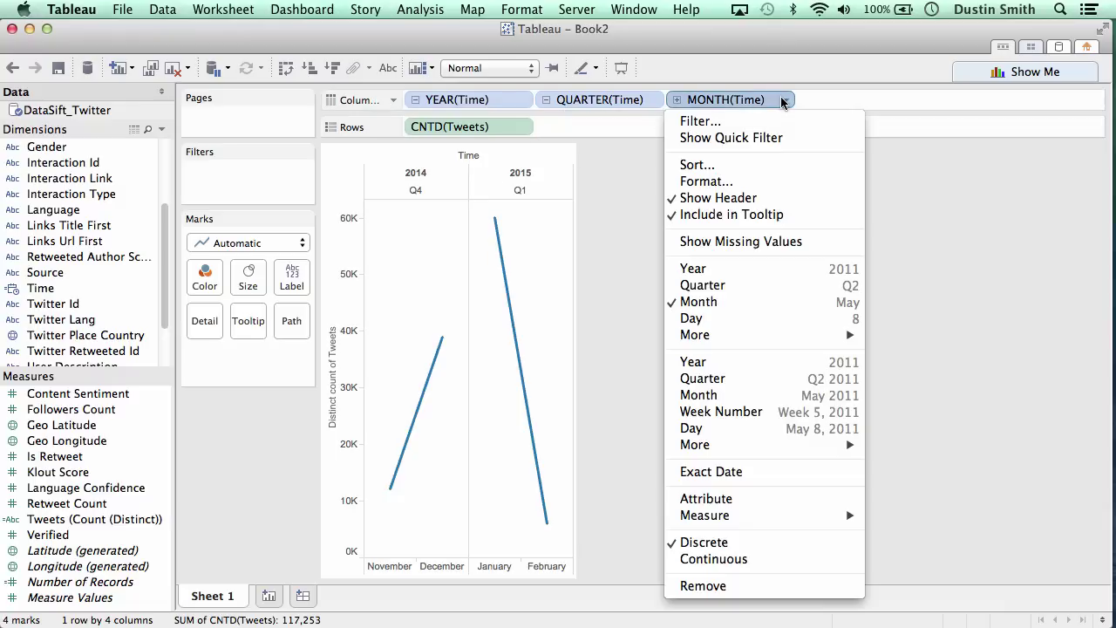
left_click(762, 398)
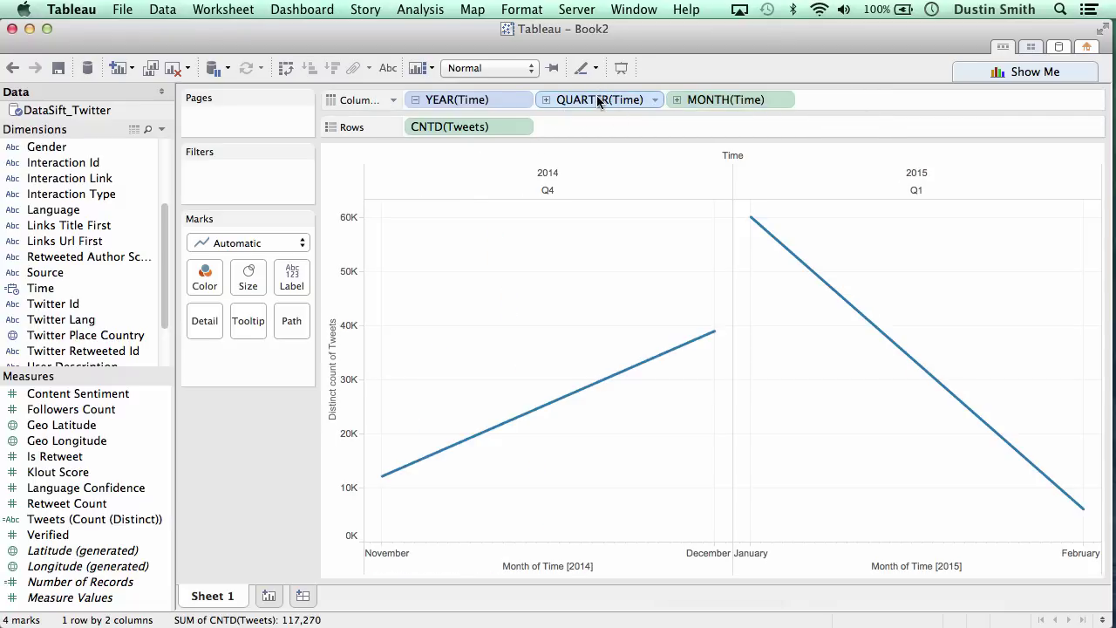
left_click_drag(598, 101, 428, 35)
left_click_drag(441, 100, 370, 42)
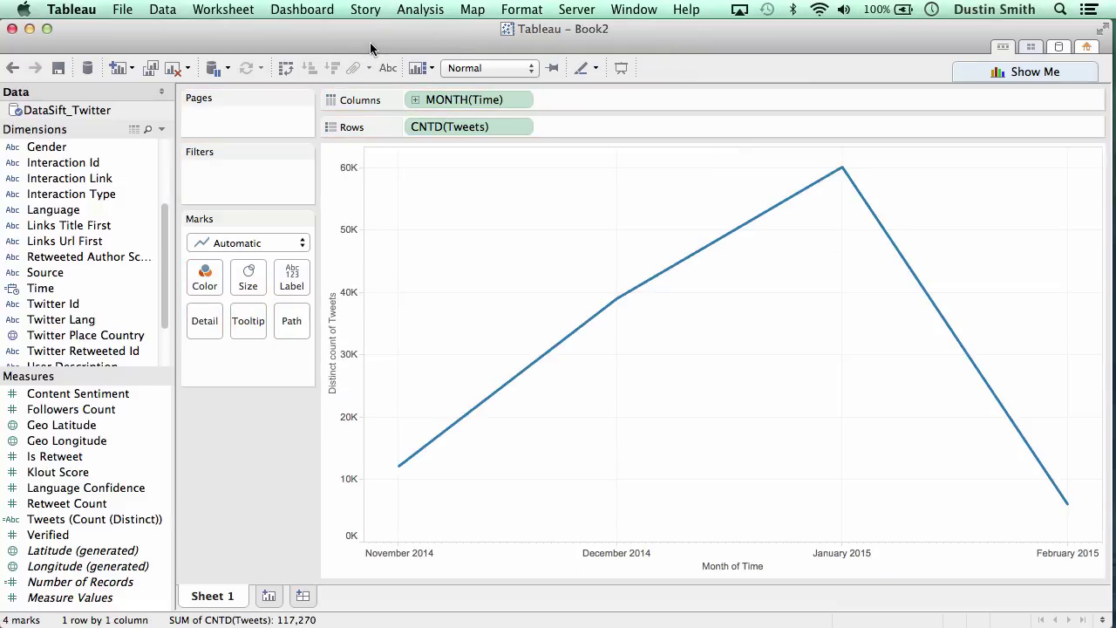
left_click(417, 102)
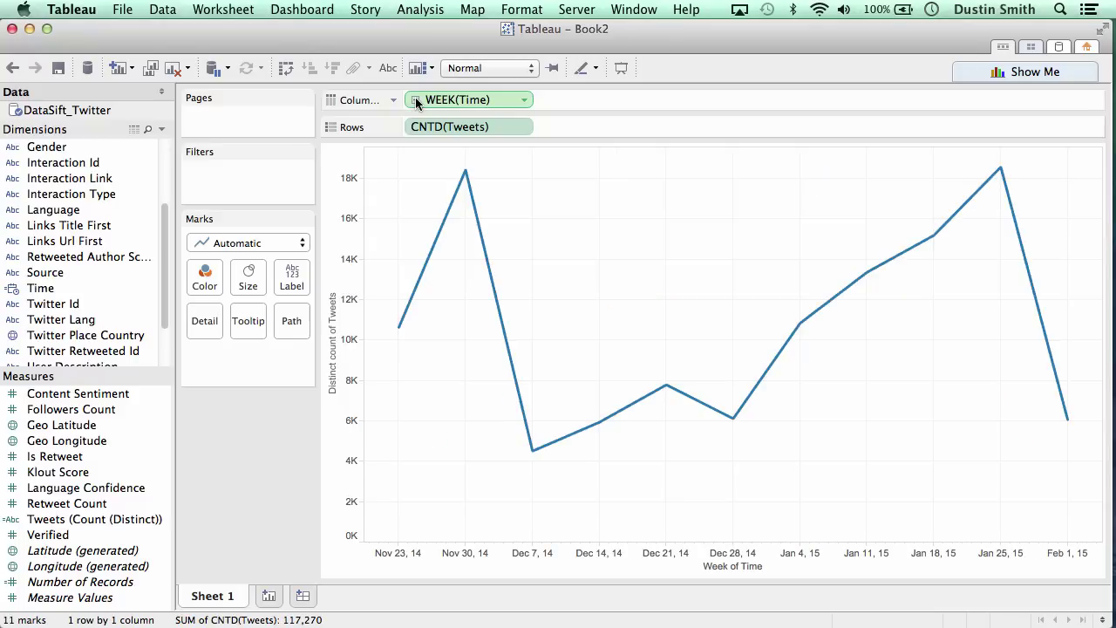
left_click(417, 102)
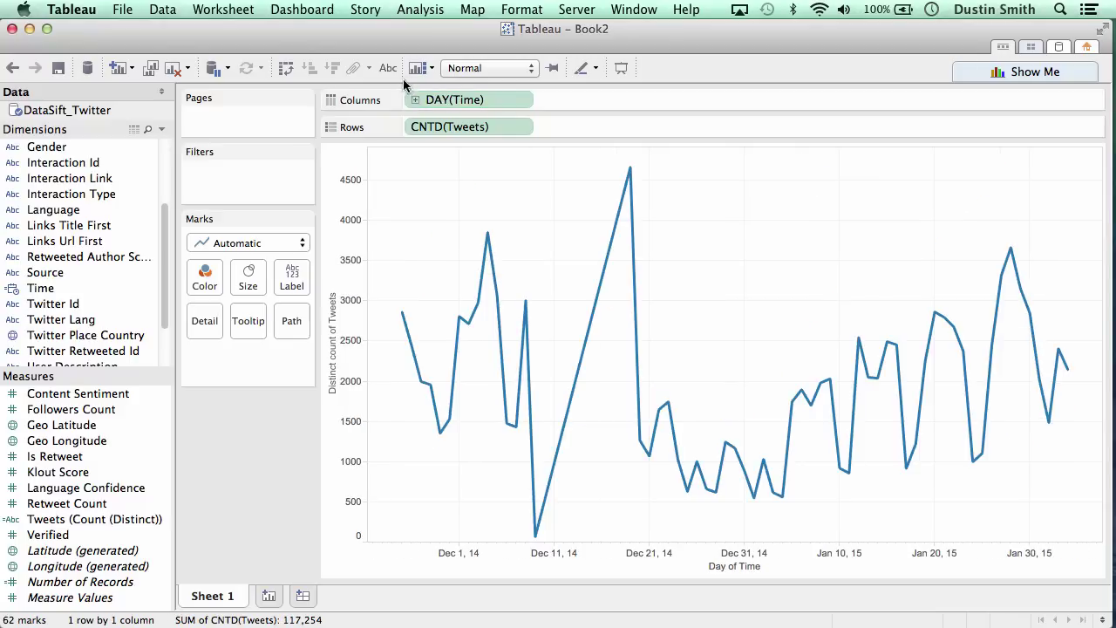
Label every point, try an HOUR(Time) breakdown, then undo back to DAY(Time)
left_click(388, 68)
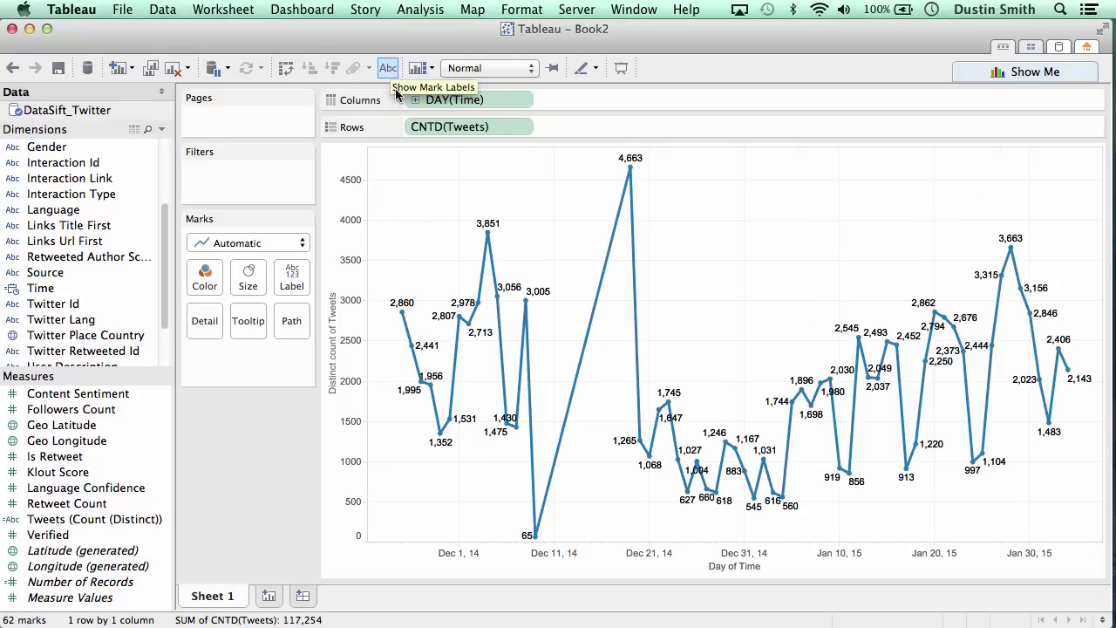
mouse_move(403, 316)
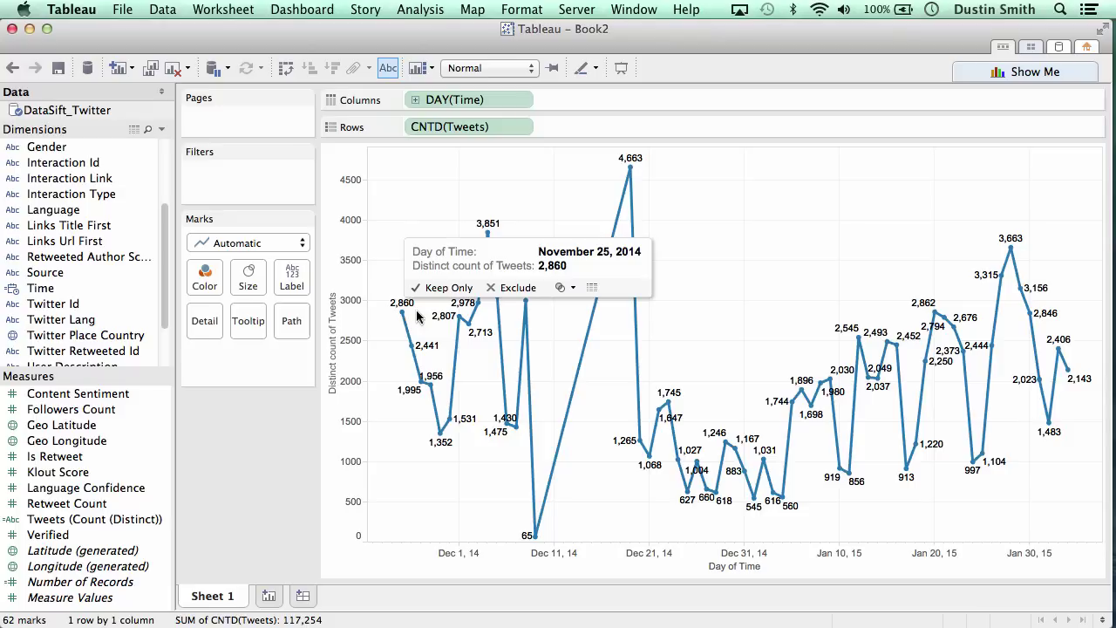
mouse_move(1067, 372)
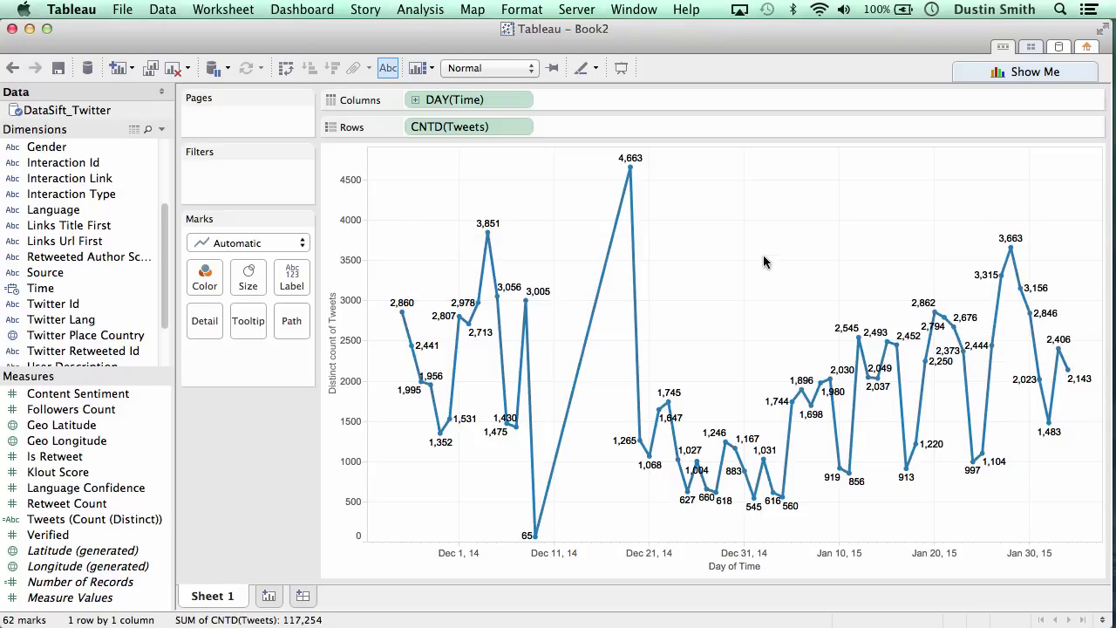
left_click(416, 100)
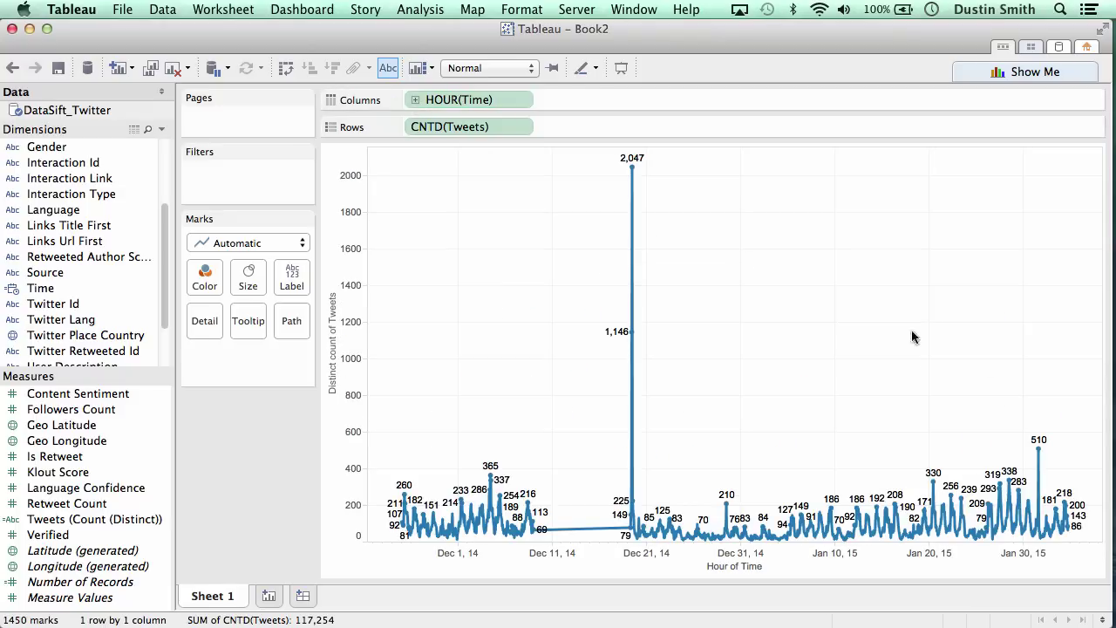
mouse_move(1072, 536)
left_click(5, 73)
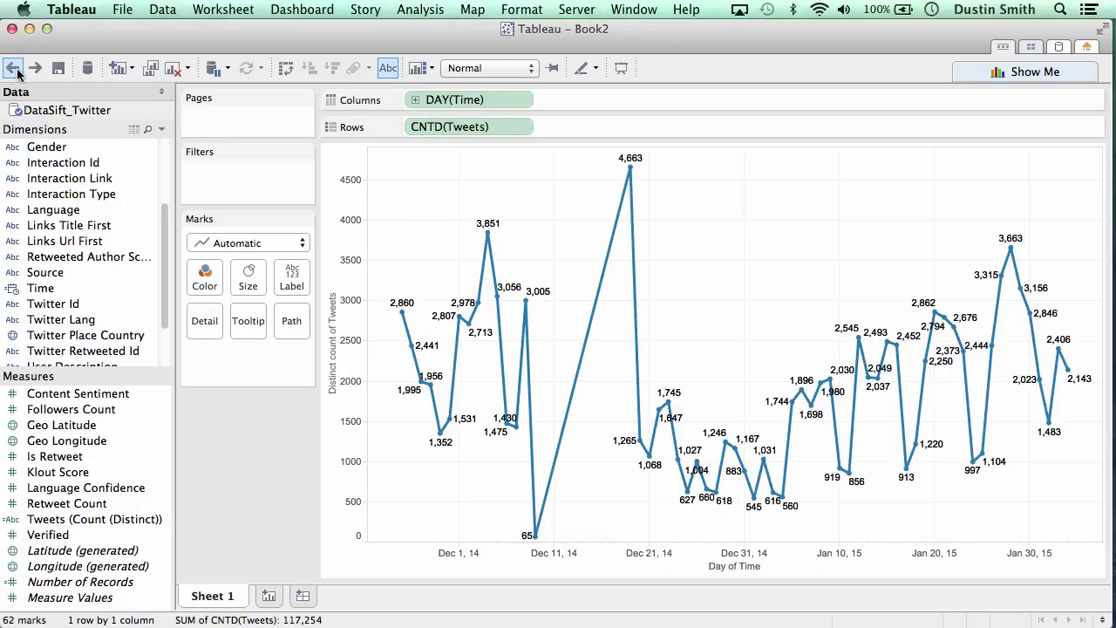
left_click_drag(164, 222, 163, 152)
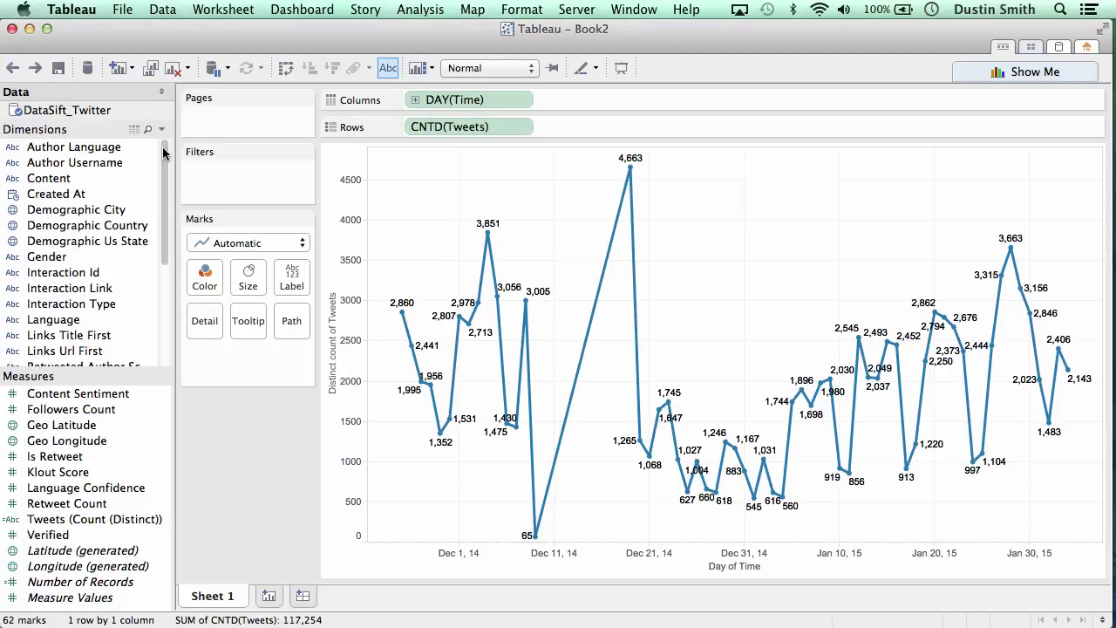
Add an Author Username filter card limited to the tableau account and one colleague's account
right_click(99, 164)
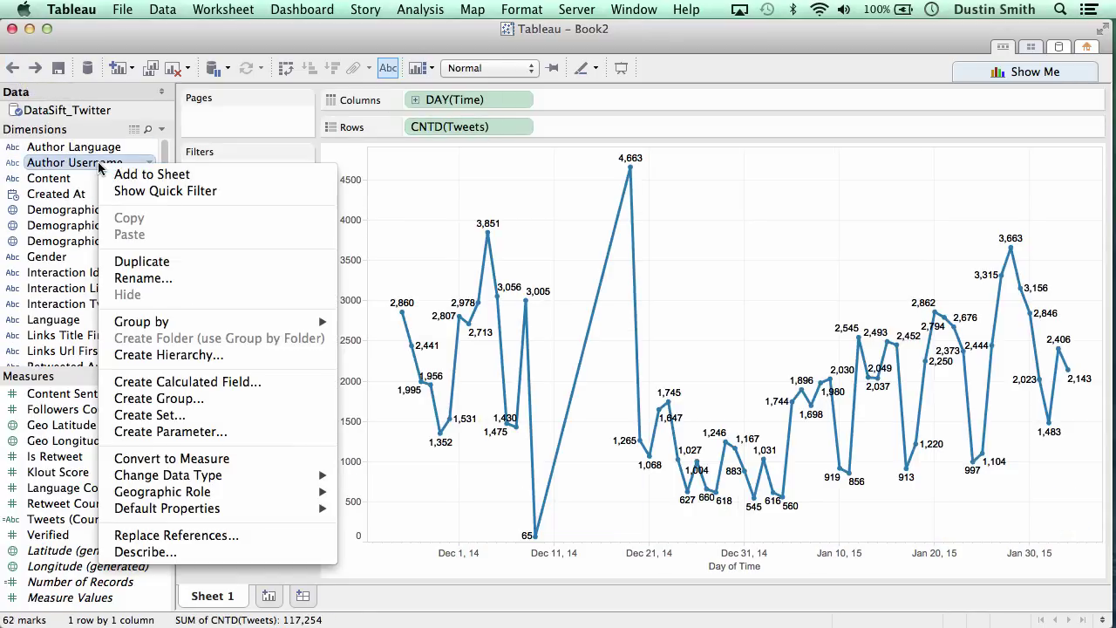
left_click(135, 191)
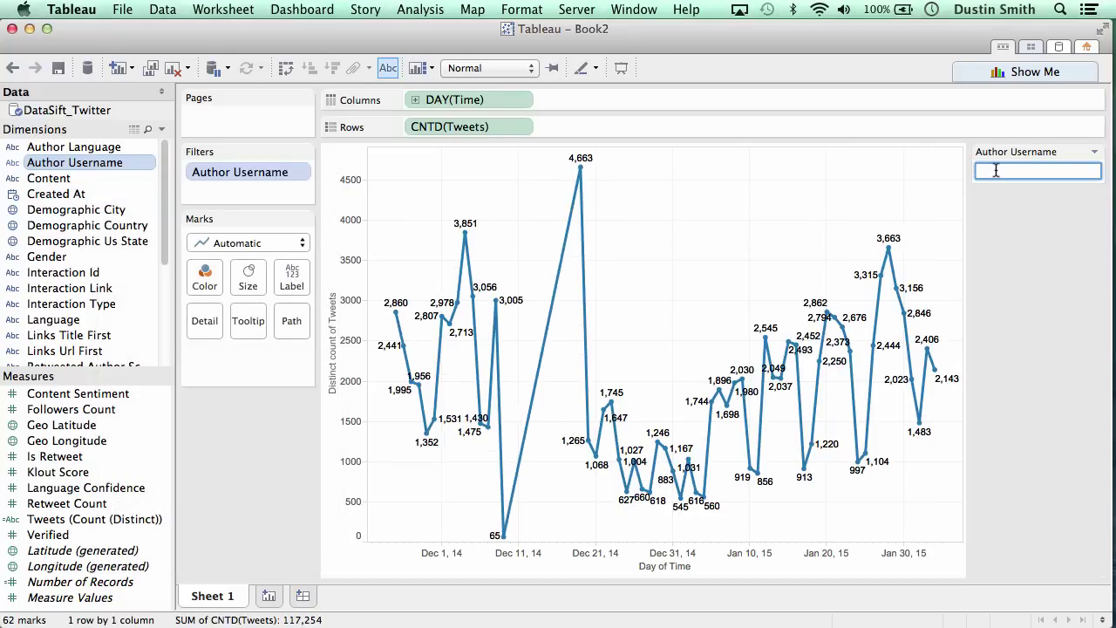
type("tableau")
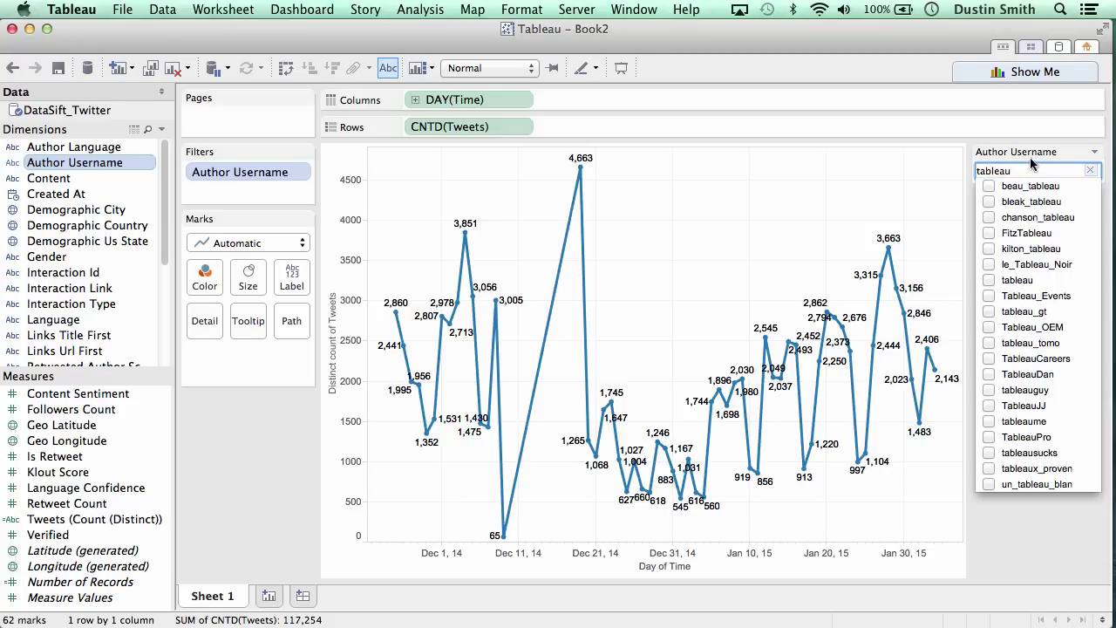
left_click(989, 281)
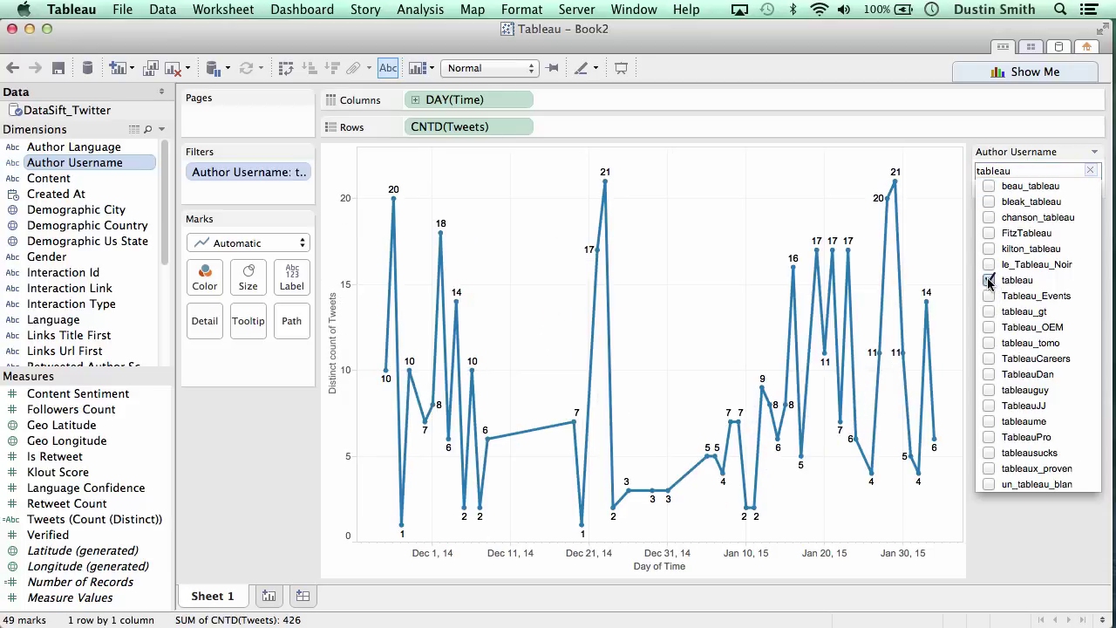
left_click(1000, 517)
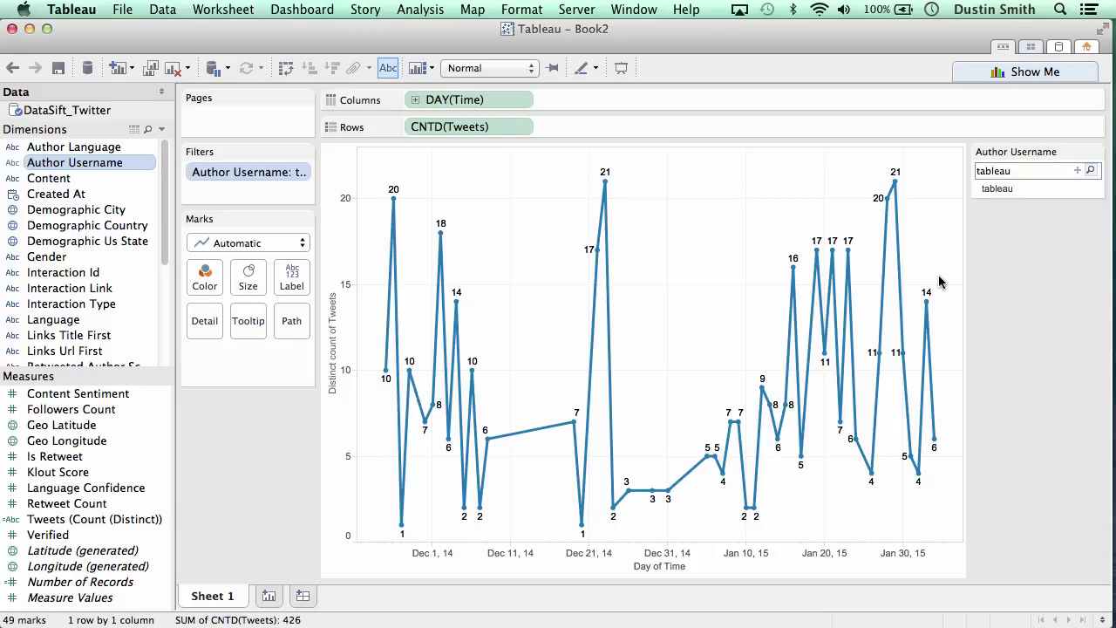
left_click(1093, 172)
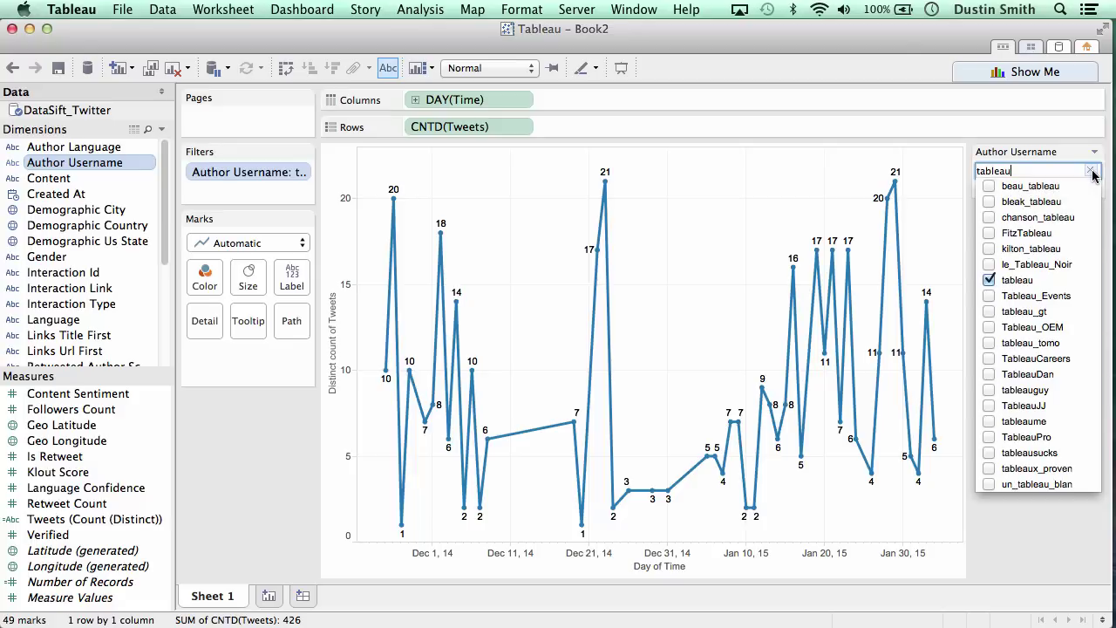
left_click(988, 240)
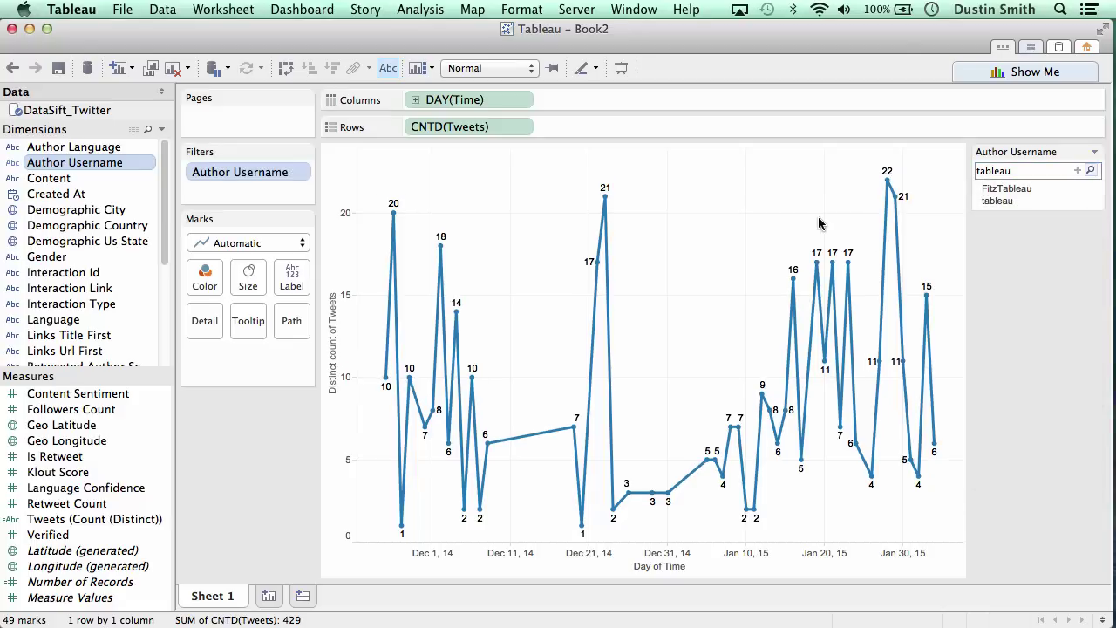
View the second author's Twitter profile in Firefox, then return to Tableau
key("super+Tab")
key("super+Tab")
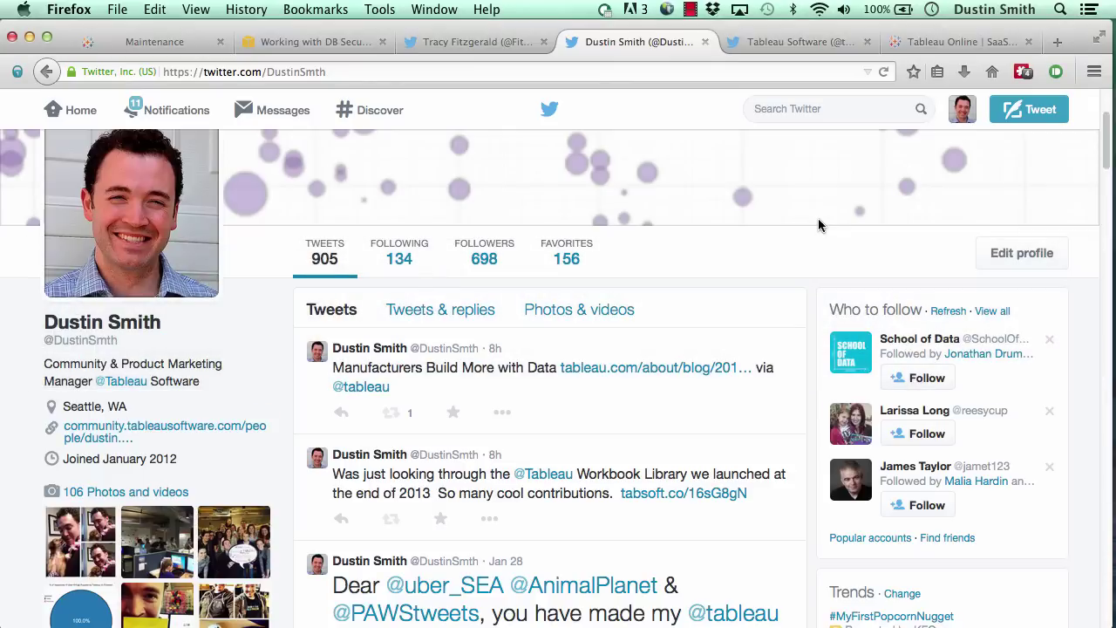
left_click(478, 41)
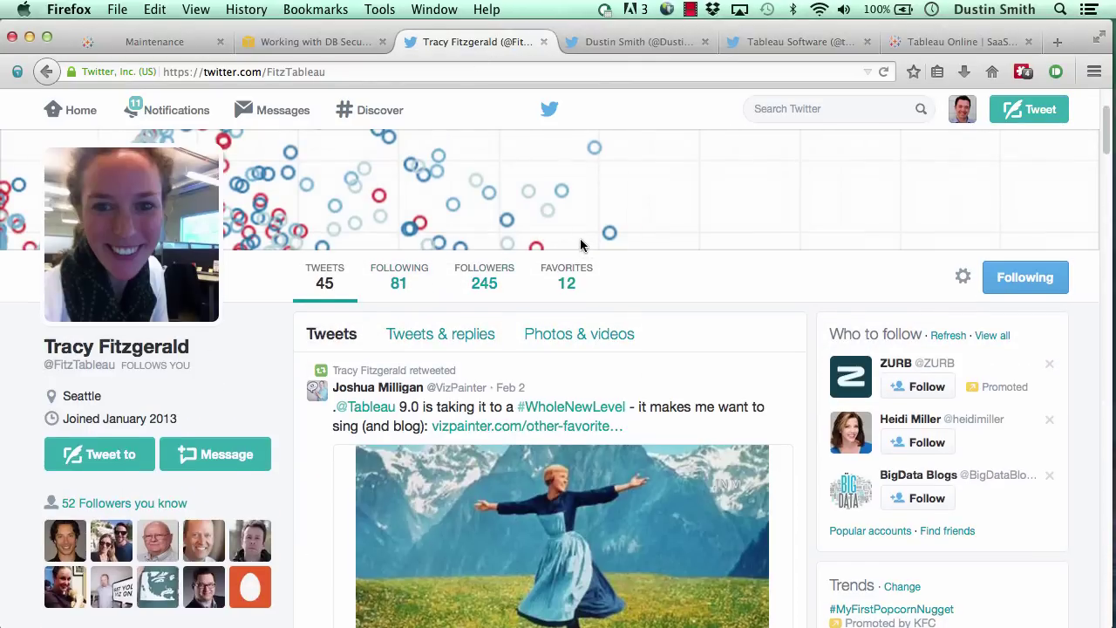
scroll(582, 245, "up", 1)
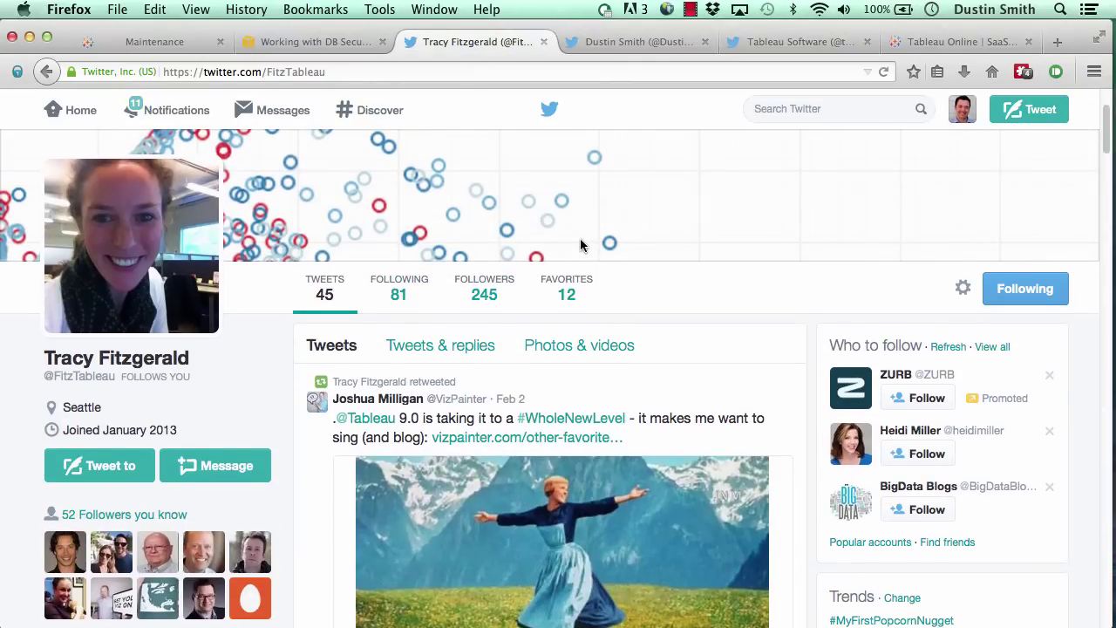
key("super+Tab")
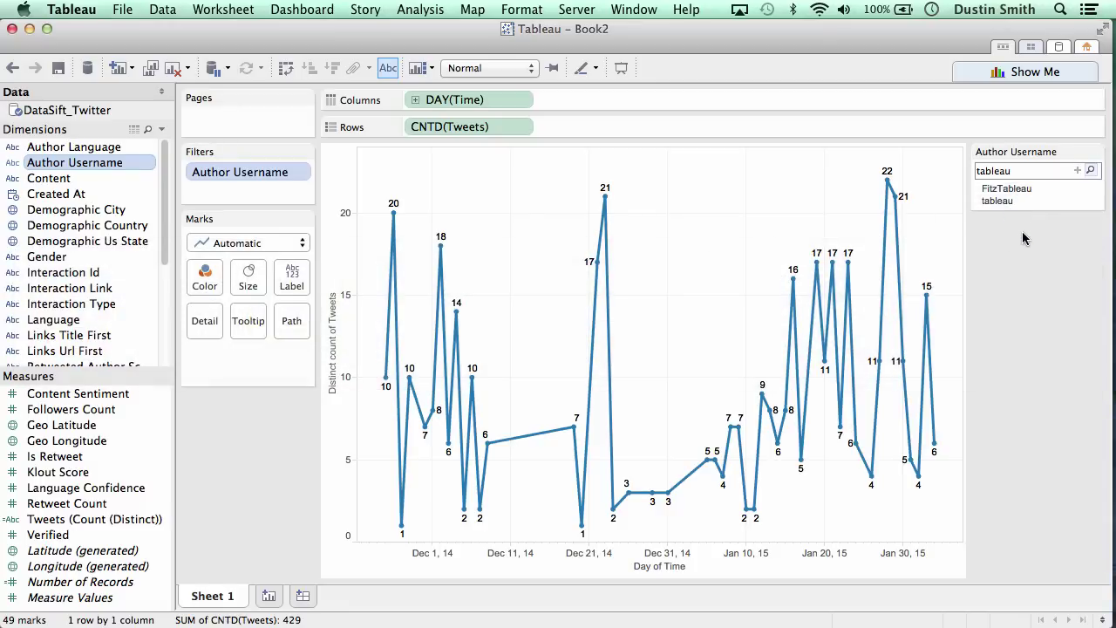
Search the filter for the presenter's username and include that account as a third author
left_click(1029, 171)
key("super+a")
type("Dustin")
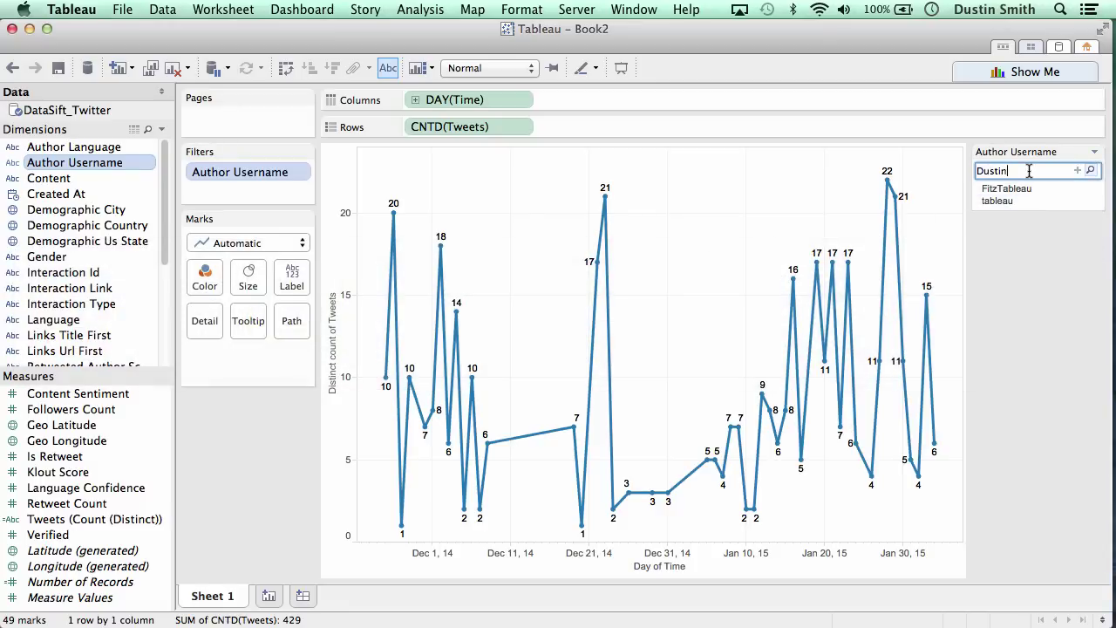
type("Smth")
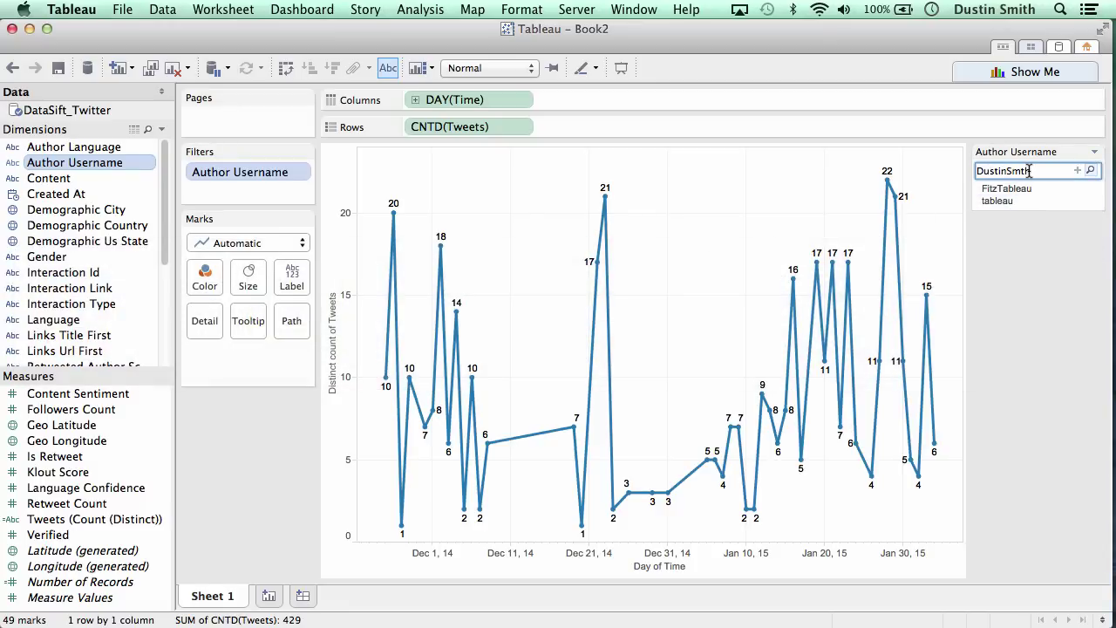
left_click(1090, 171)
left_click(989, 185)
left_click(1014, 301)
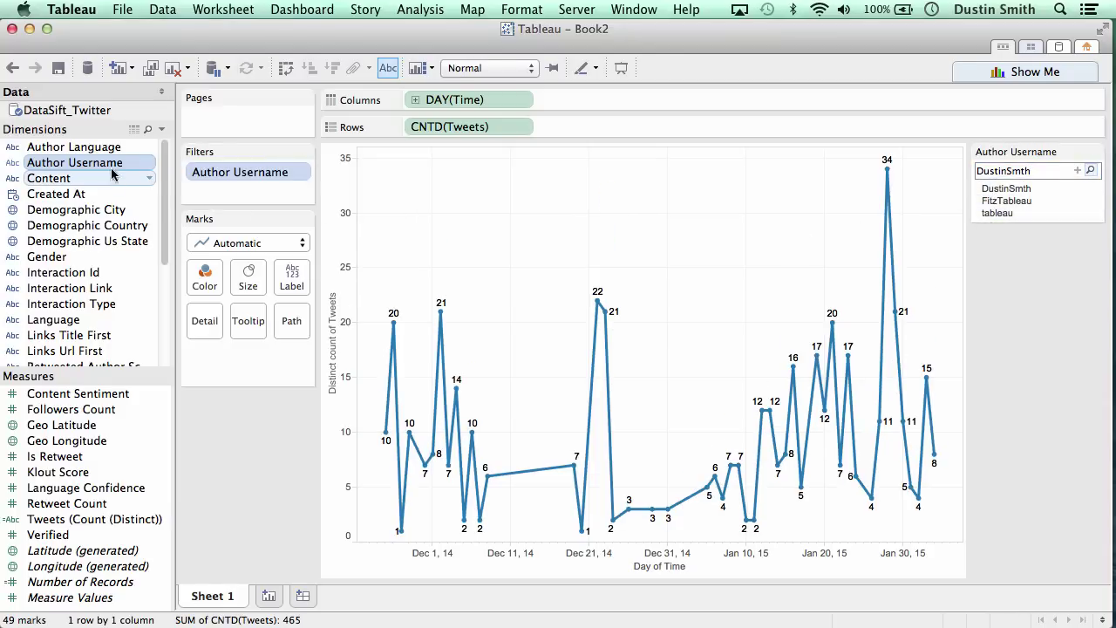
Put Author Username on Rows for per-author panes and on Color for distinct lines
left_click_drag(74, 162, 408, 128)
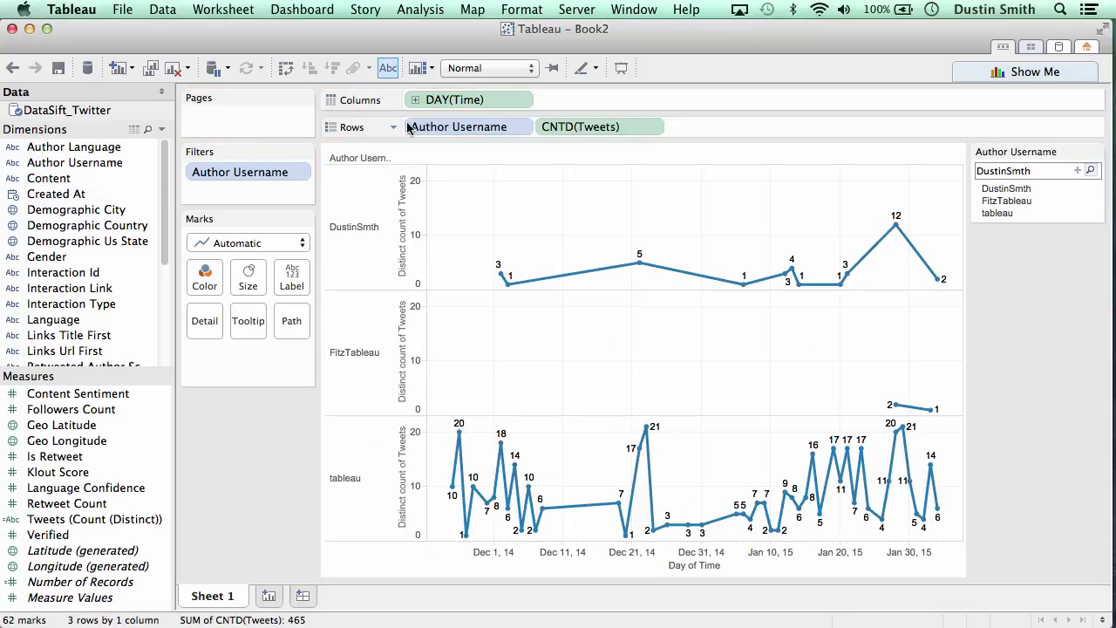
left_click_drag(74, 162, 204, 278)
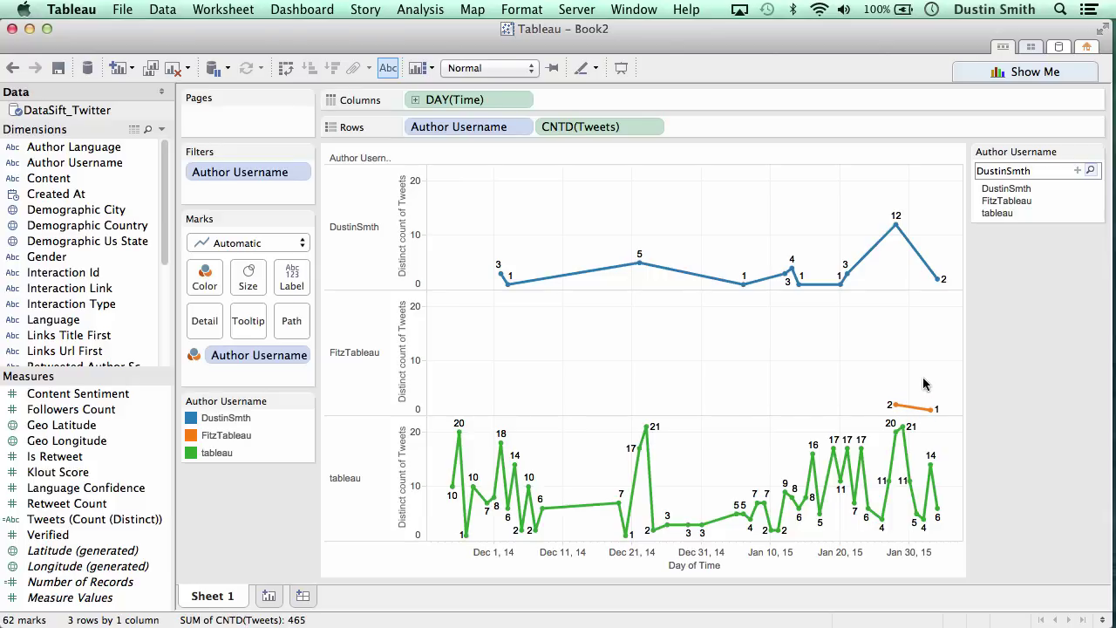
Duplicate Sheet 1 into horizontal bars of MAX(Followers Count) per author
right_click(213, 599)
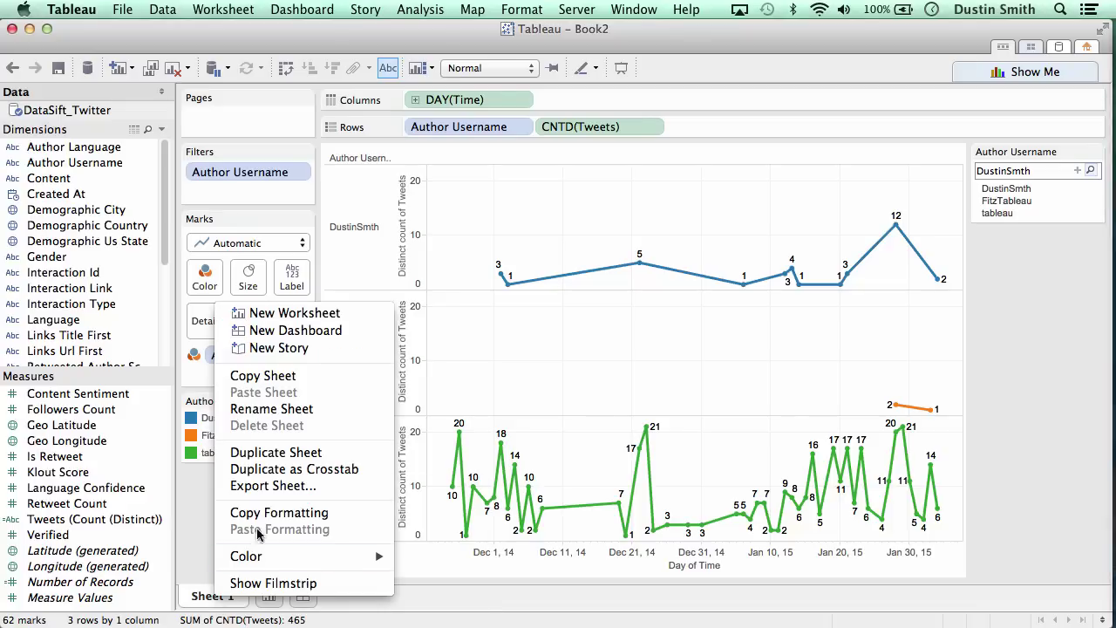
left_click(277, 452)
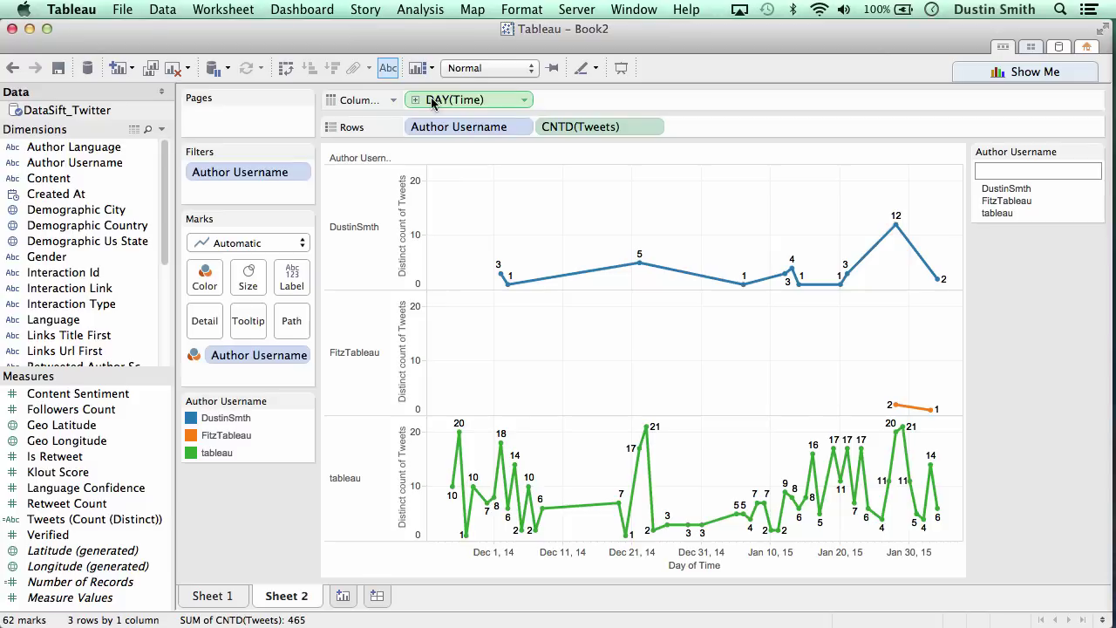
left_click_drag(431, 102, 349, 65)
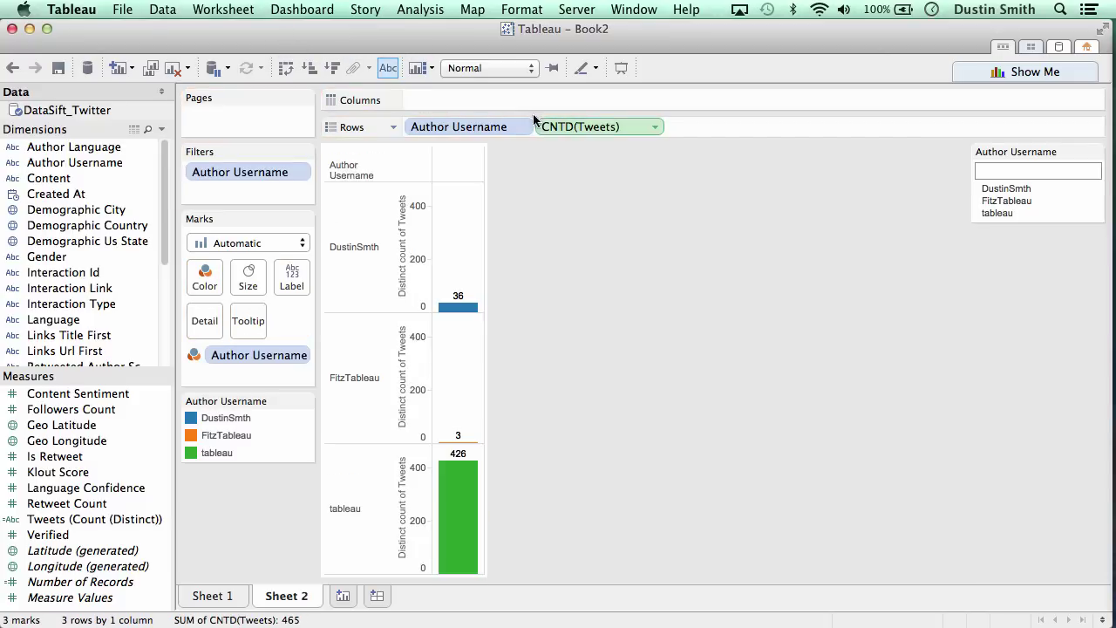
left_click_drag(534, 120, 558, 101)
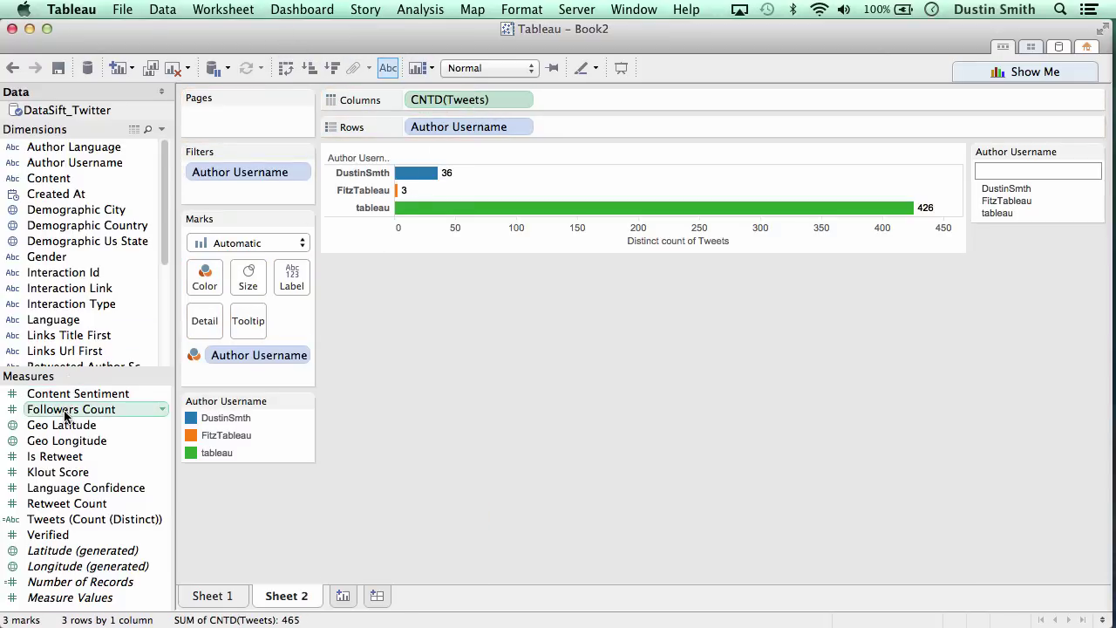
left_click_drag(66, 416, 444, 101)
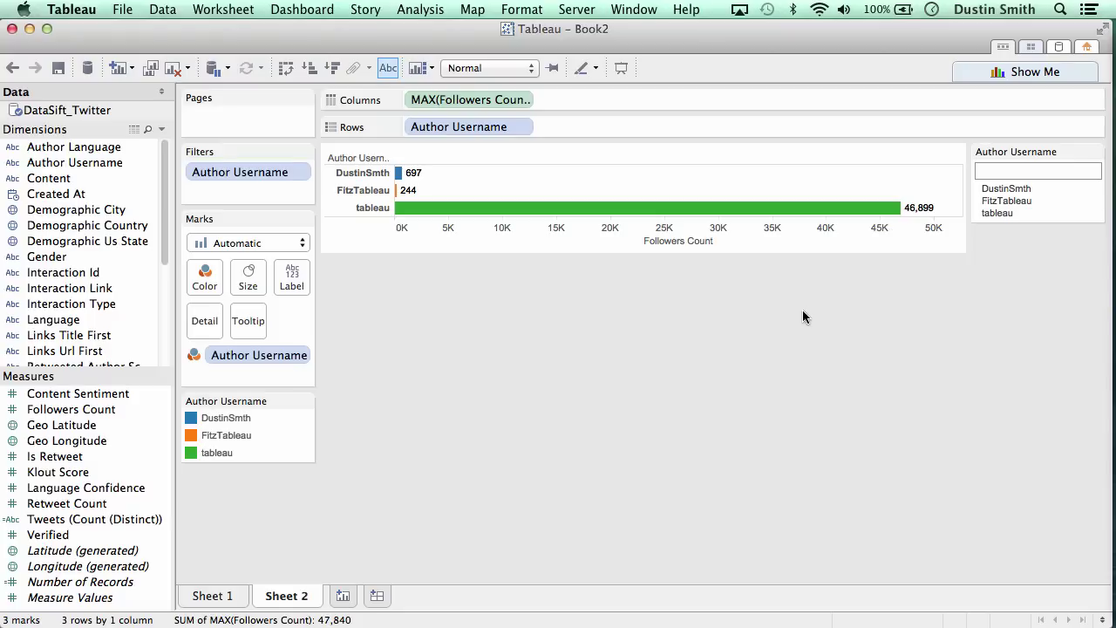
key("super+alt+2")
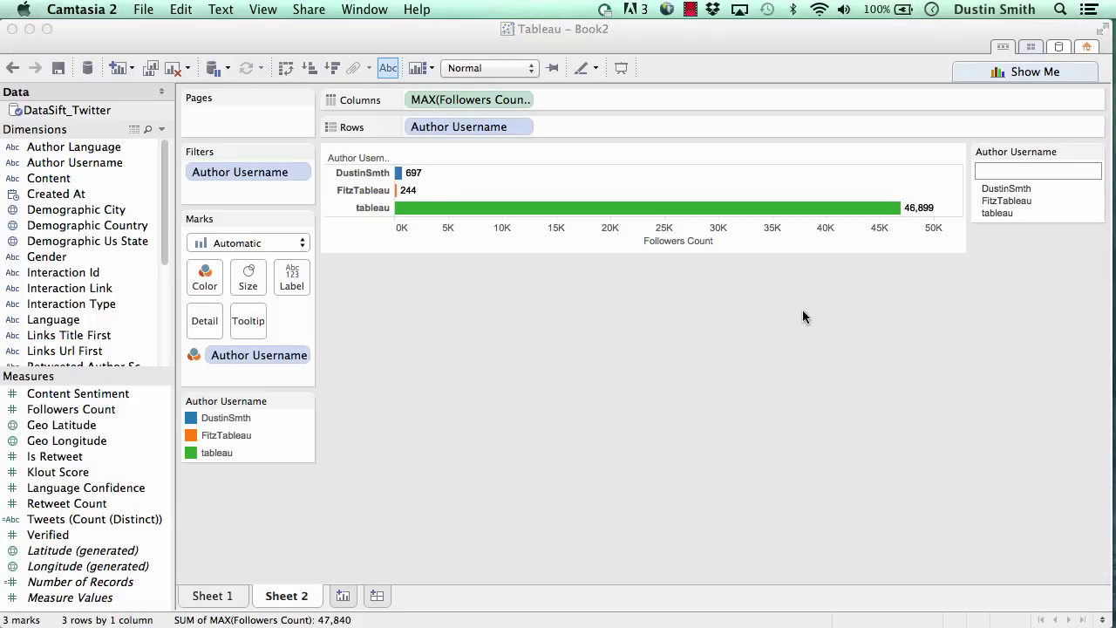
key("super+Tab")
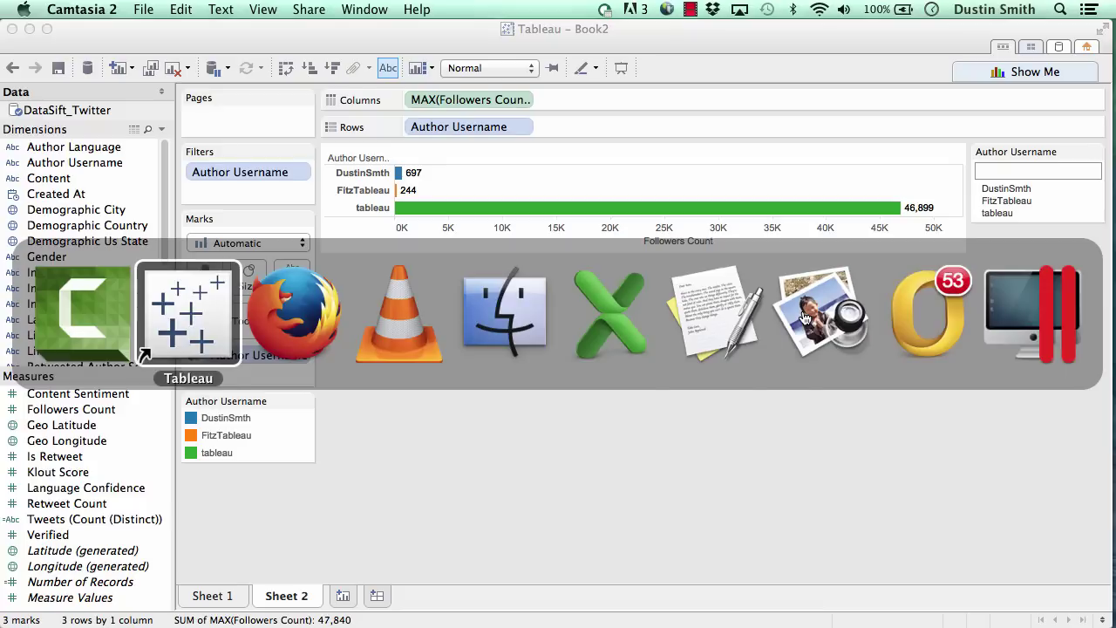
key("super+Tab")
key("super+Tab")
key("super+shift+Tab")
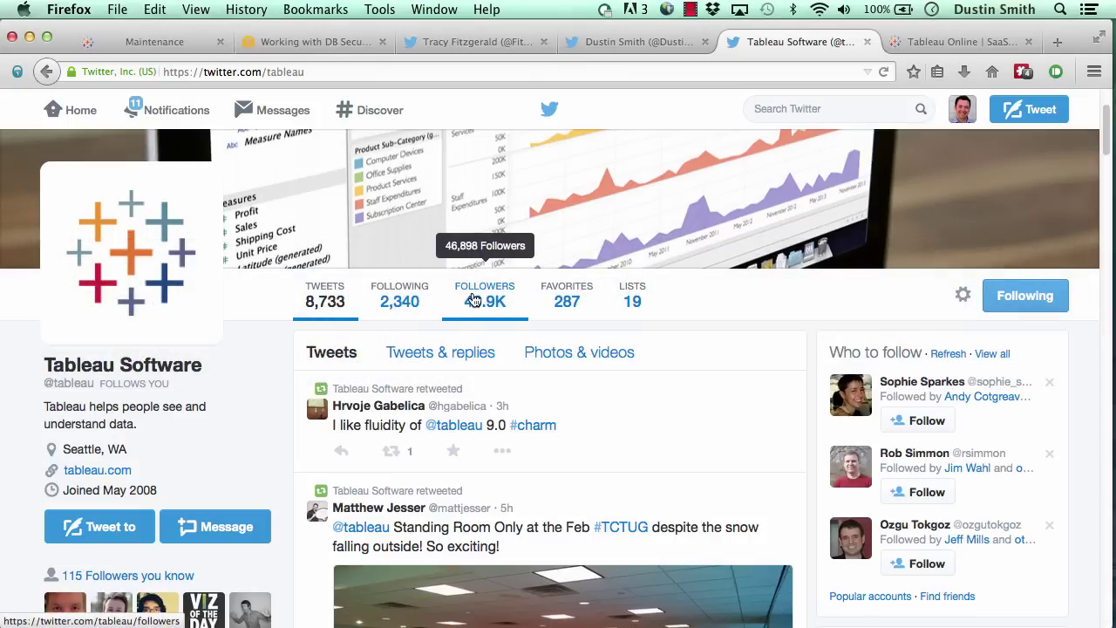
key("super+Tab")
key("super+Tab")
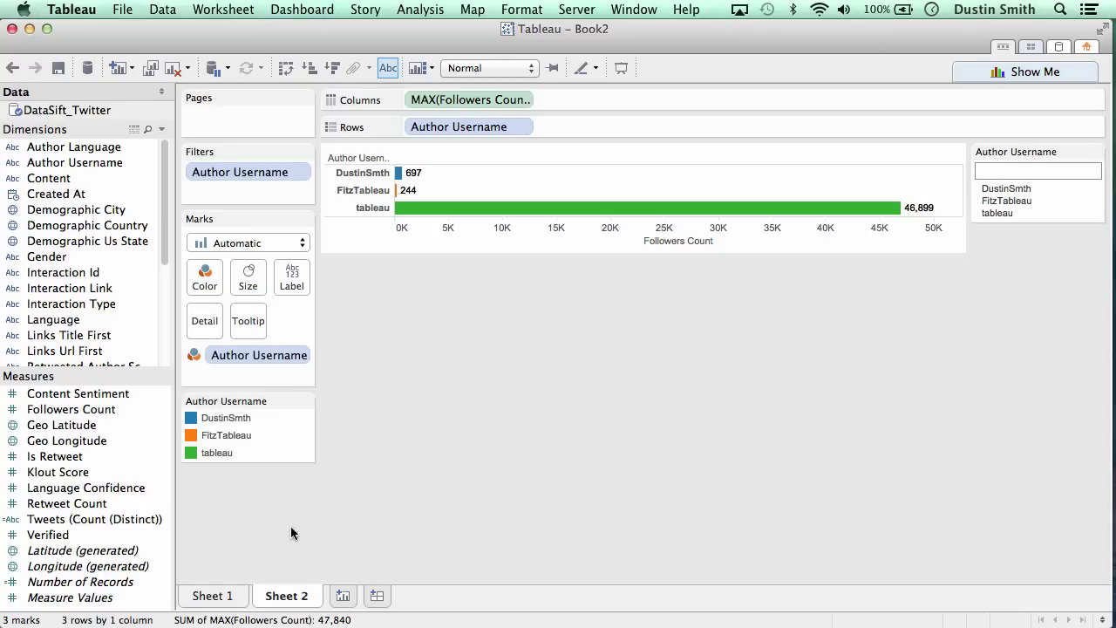
Duplicate Sheet 2, group the three authors, and plot distinct Tweets against MAX(Followers Count)
right_click(289, 600)
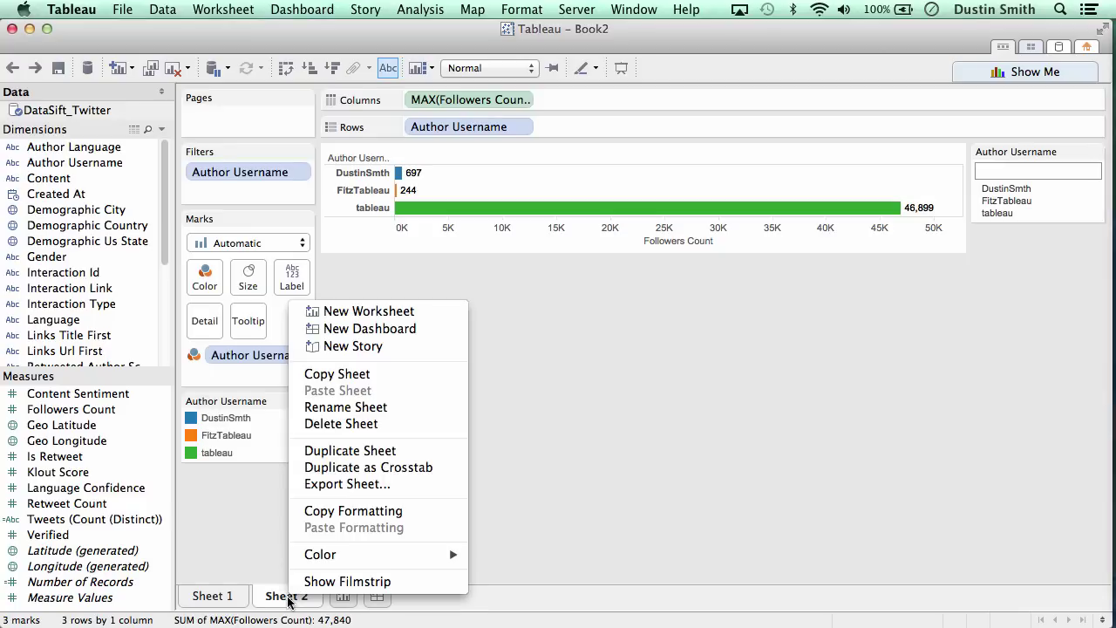
left_click(355, 451)
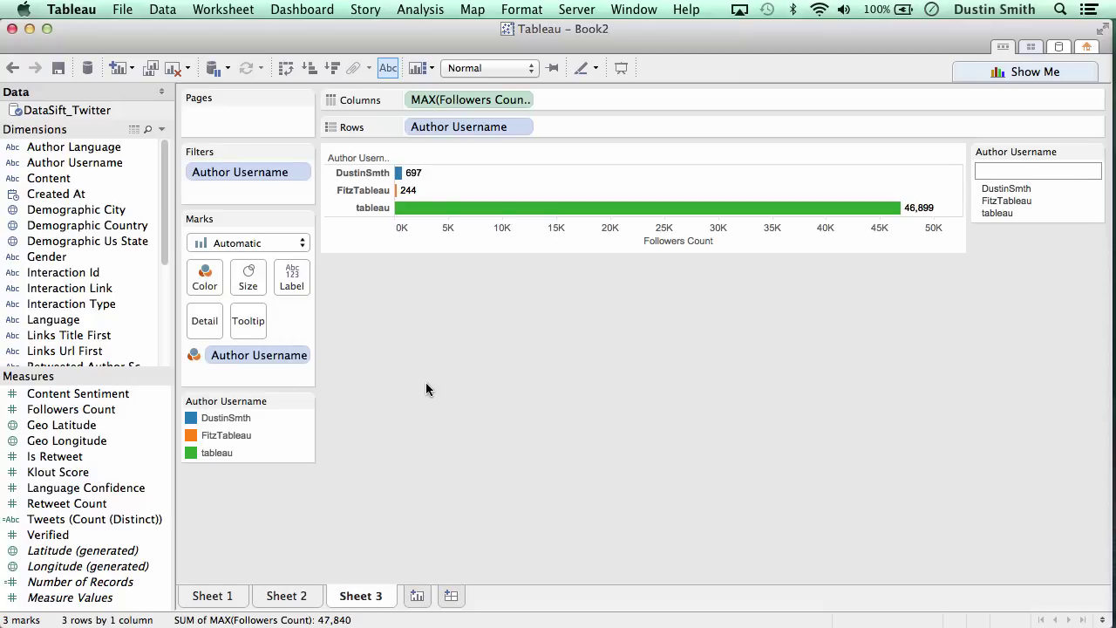
left_click_drag(429, 172, 393, 208)
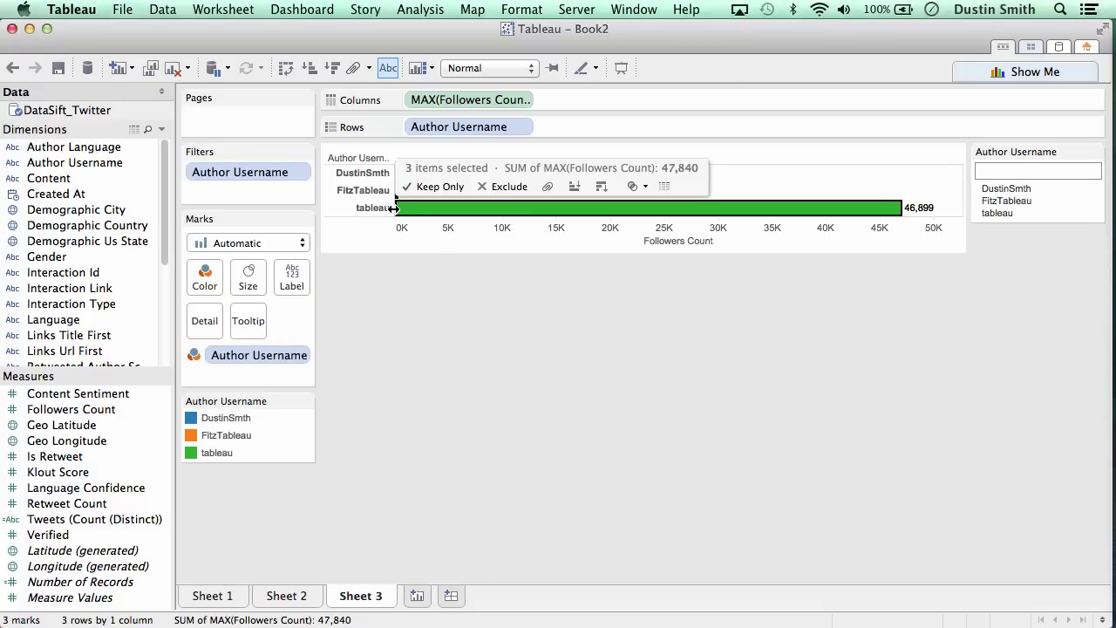
left_click(546, 189)
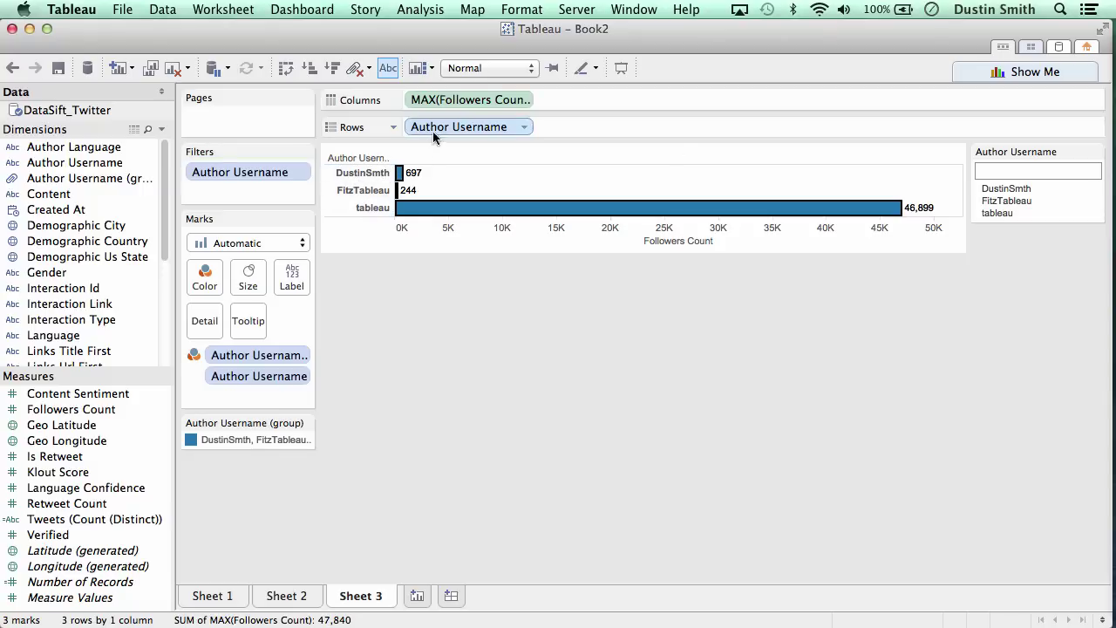
left_click_drag(433, 135, 70, 245)
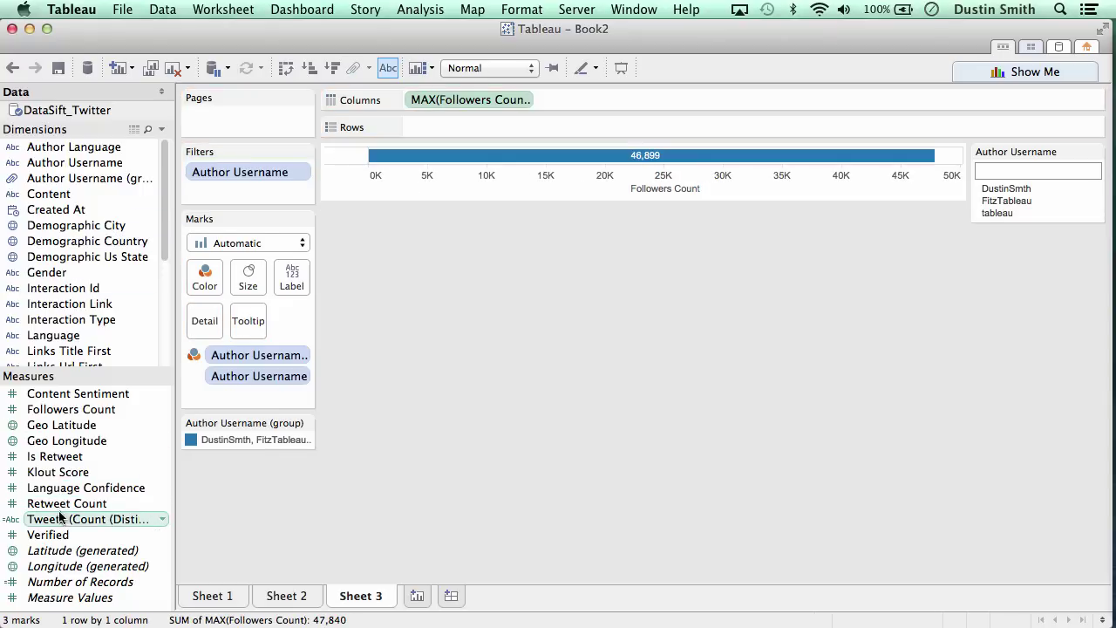
left_click_drag(60, 518, 470, 128)
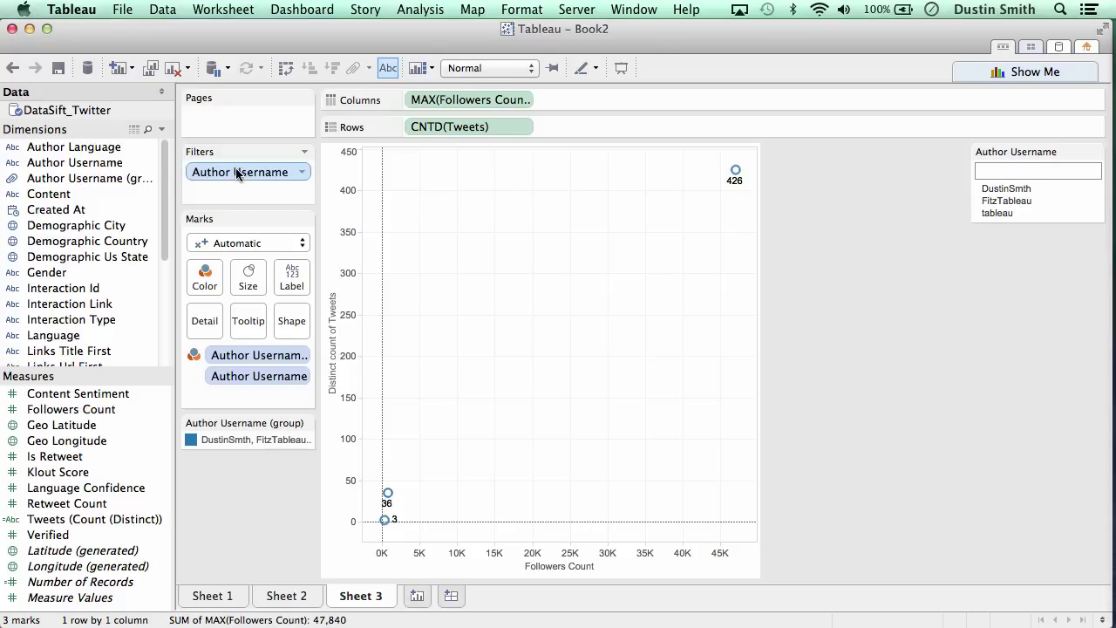
Remove the Author Username filter and make the mark colours partly transparent
left_click_drag(236, 173, 75, 198)
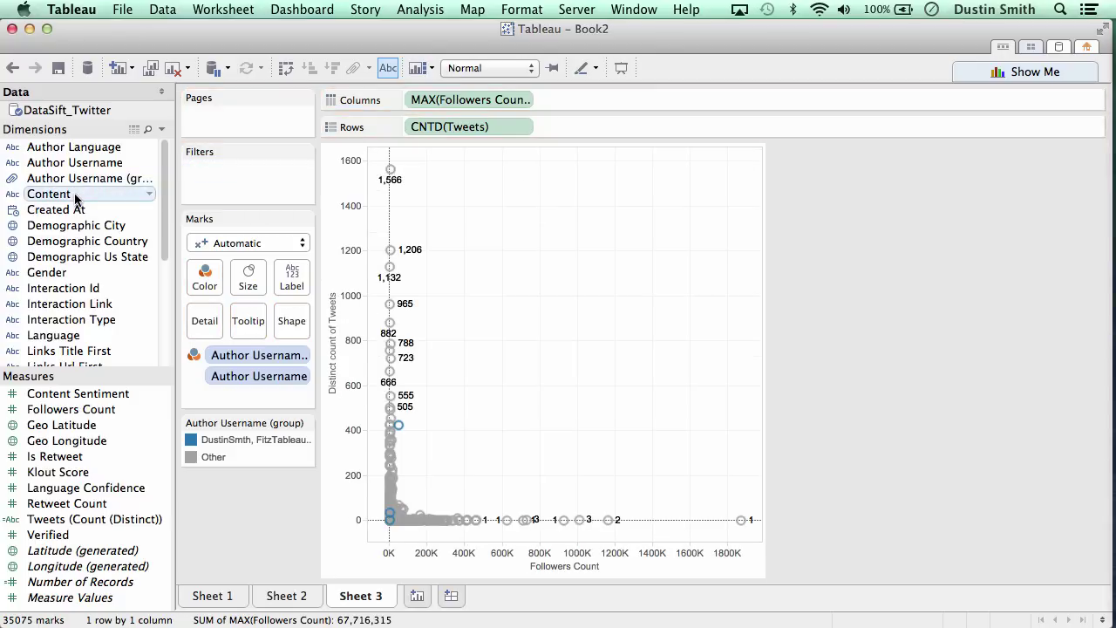
left_click(257, 287)
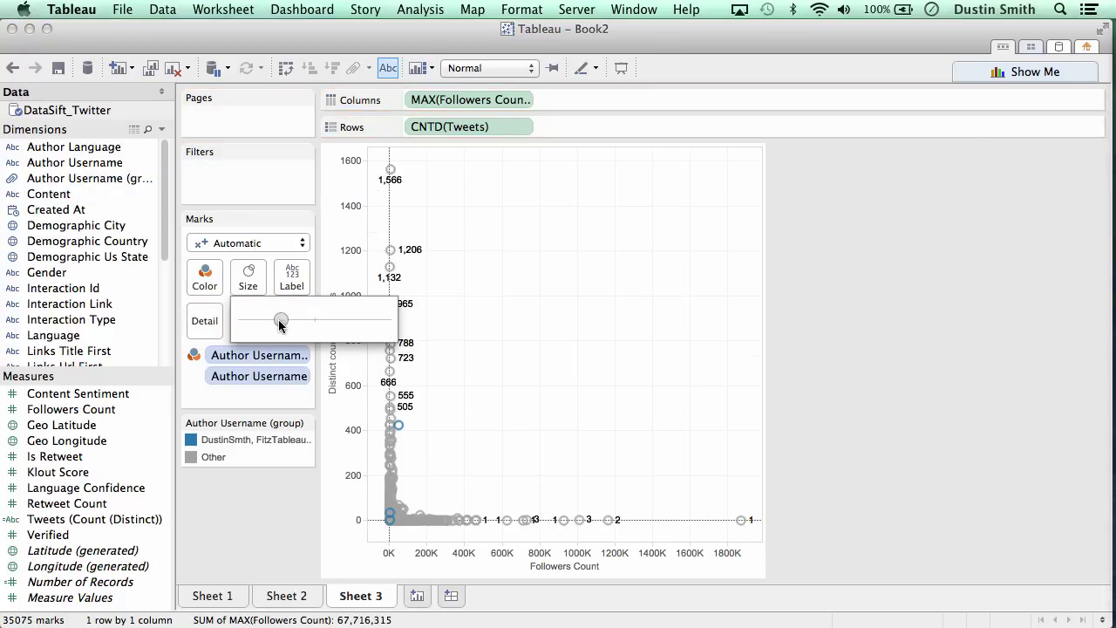
left_click(205, 277)
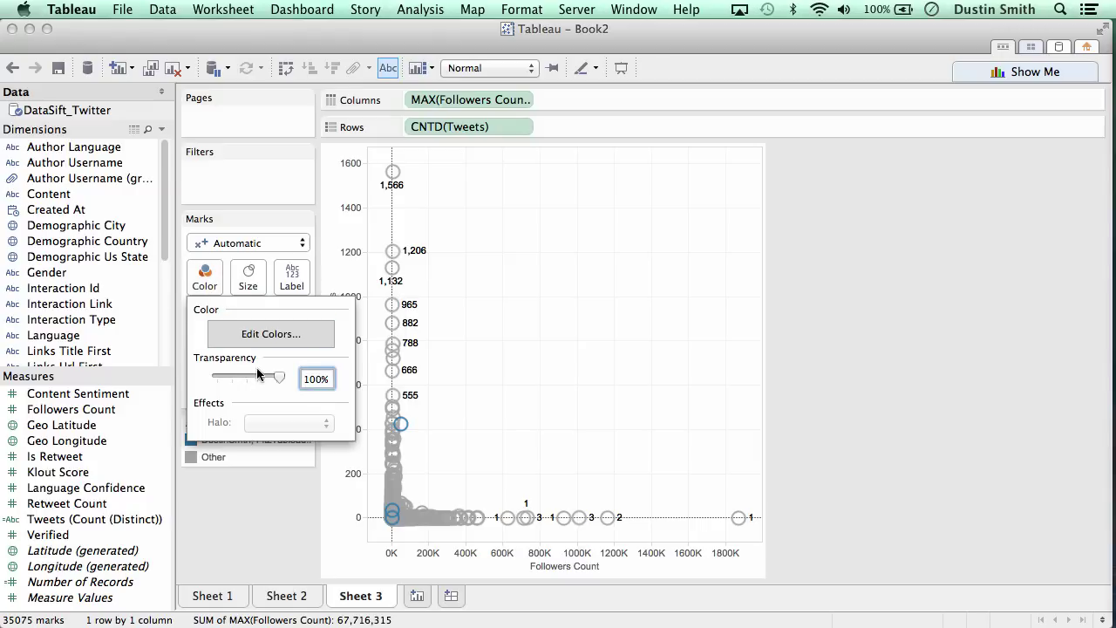
left_click_drag(279, 376, 258, 380)
left_click(228, 504)
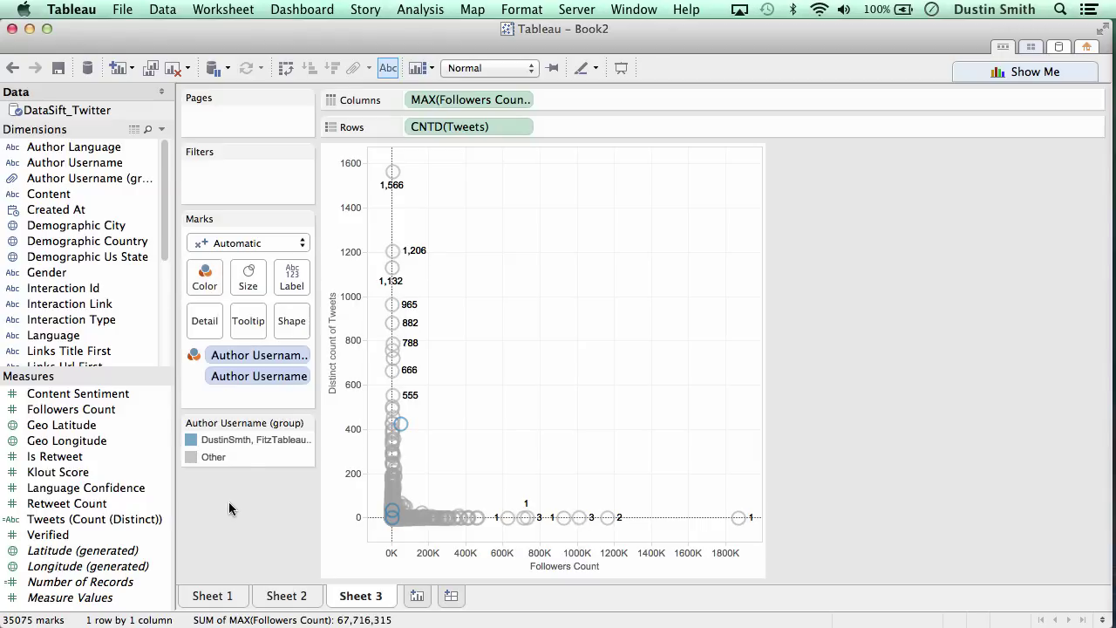
Draw the marks as filled circles with dark grey borders
left_click(249, 243)
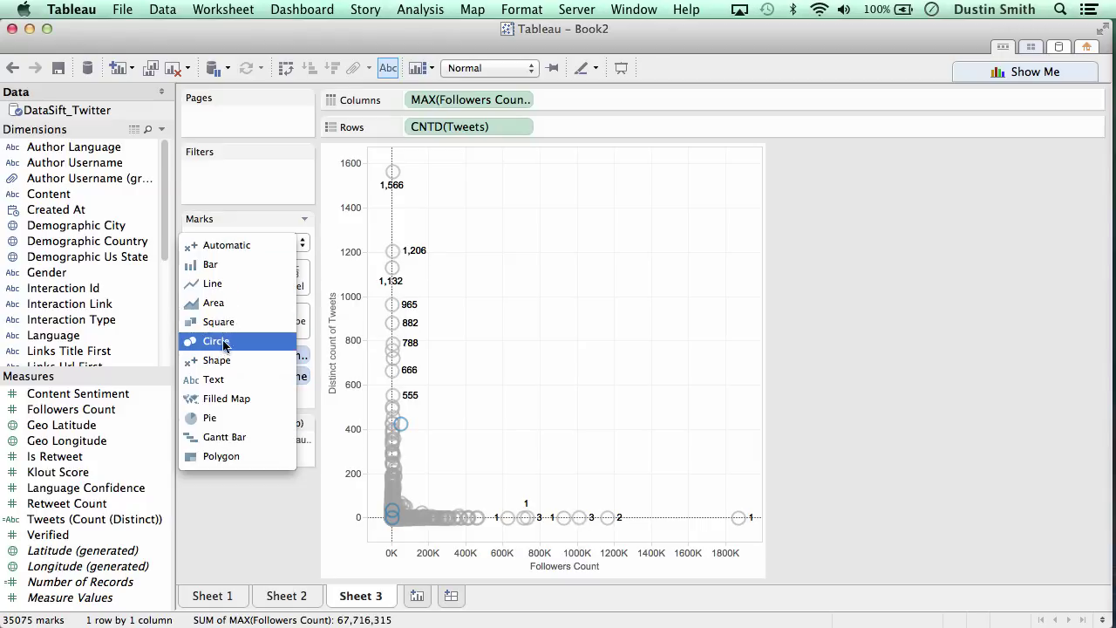
left_click(237, 342)
left_click(217, 293)
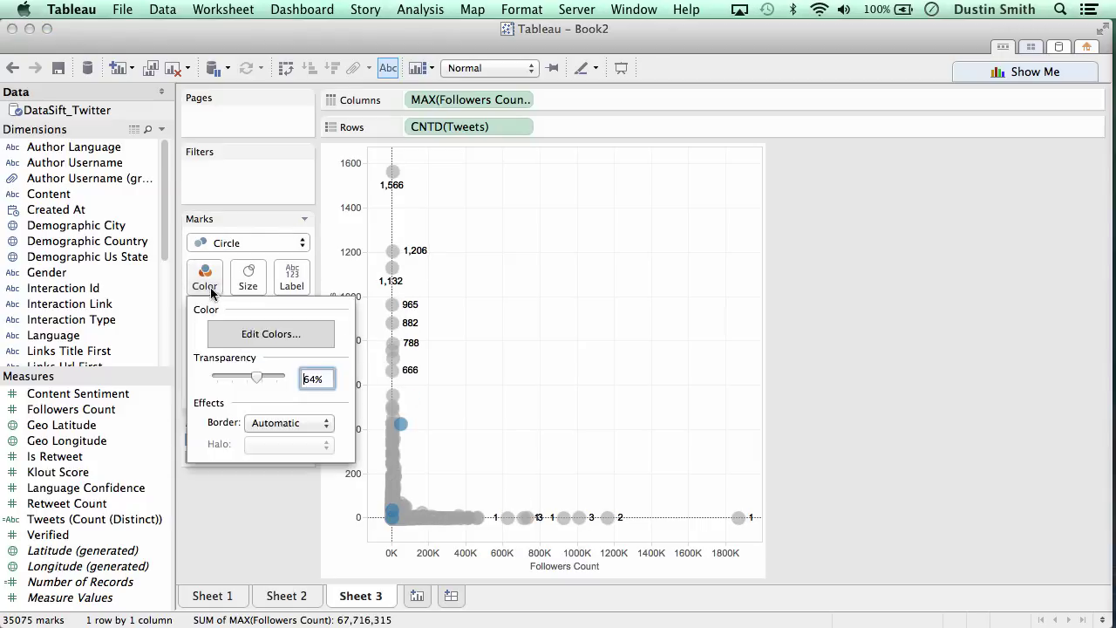
left_click(258, 423)
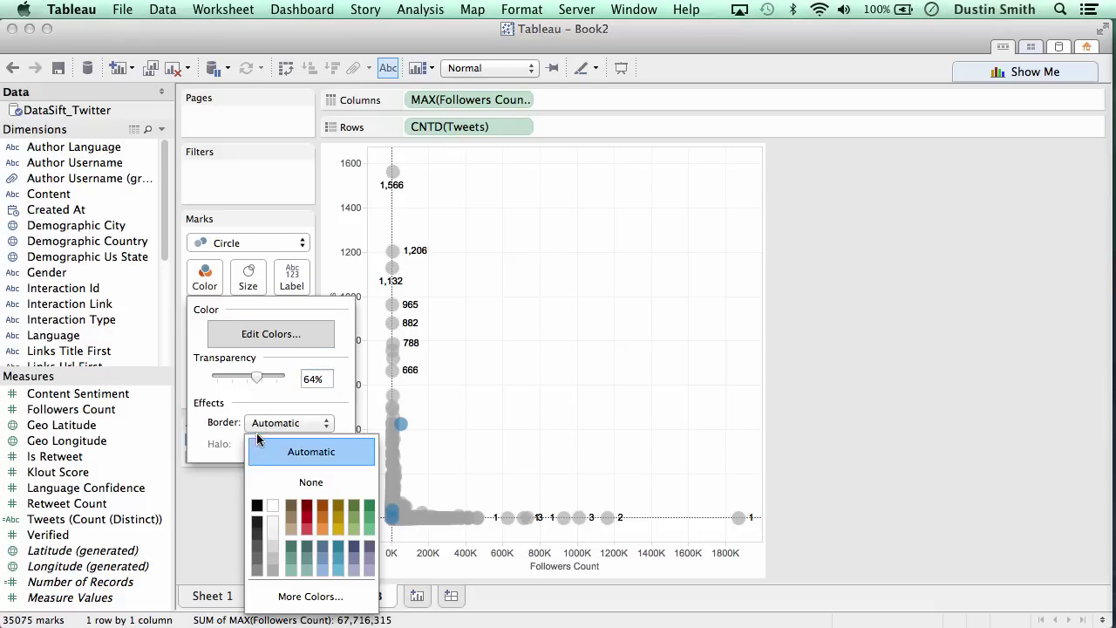
left_click(266, 534)
mouse_move(404, 428)
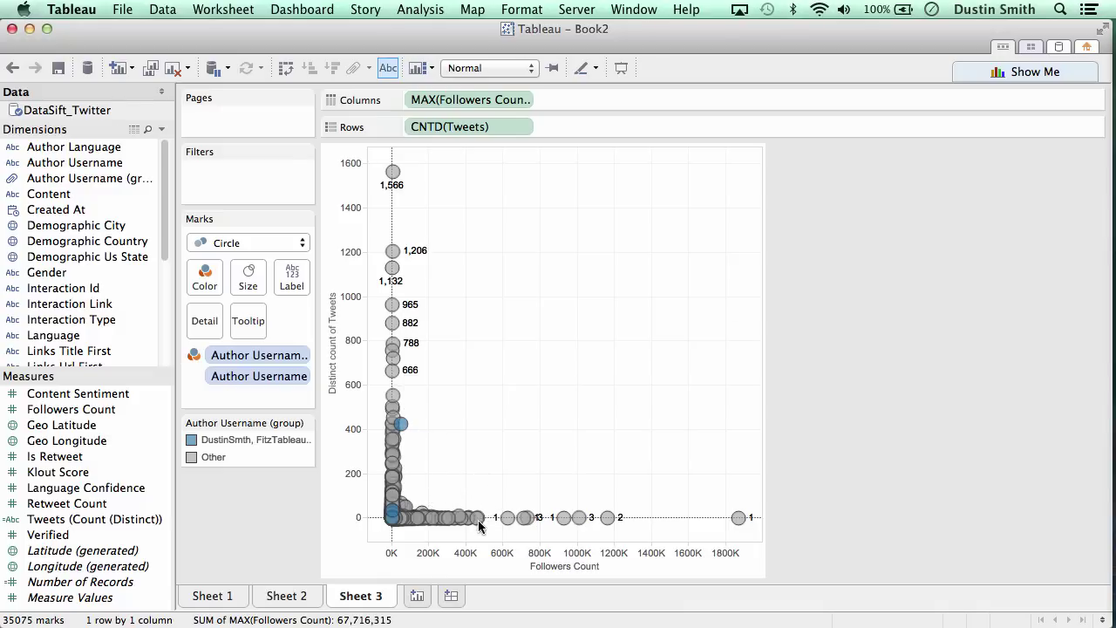
mouse_move(478, 521)
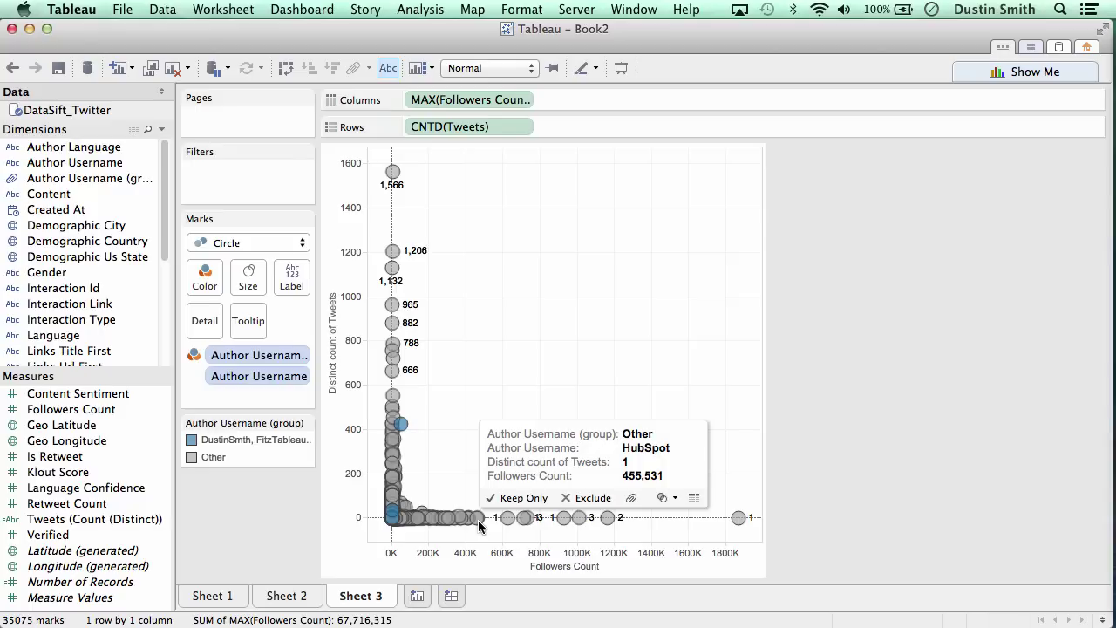
mouse_move(443, 518)
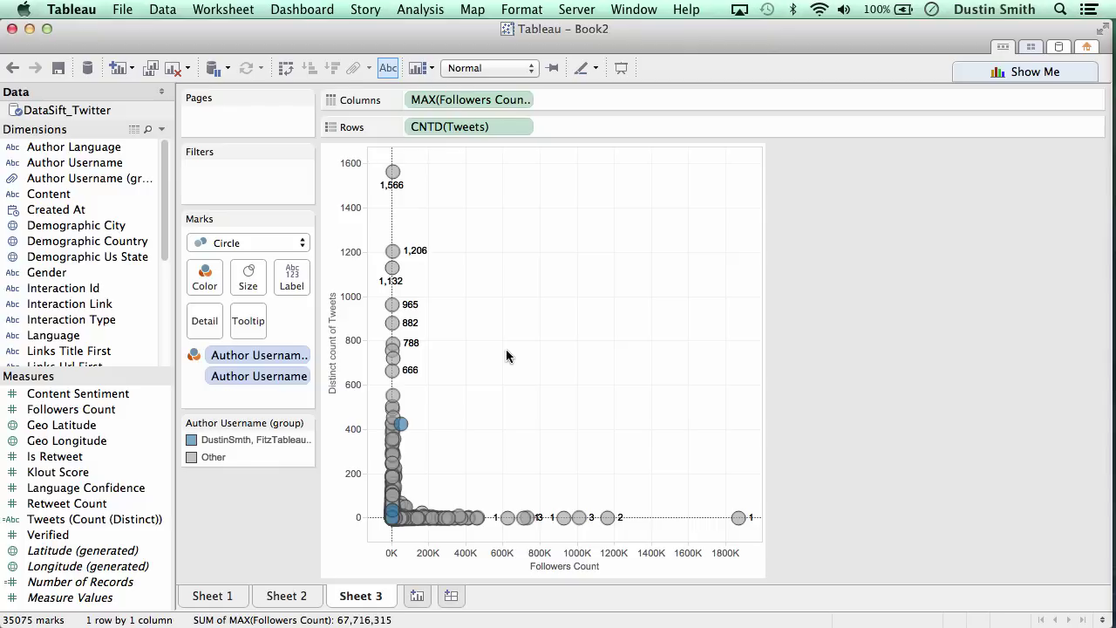
Review Sheet 1's line chart and Sheet 2's bar chart, then return to the Sheet 3 scatter
left_click(220, 596)
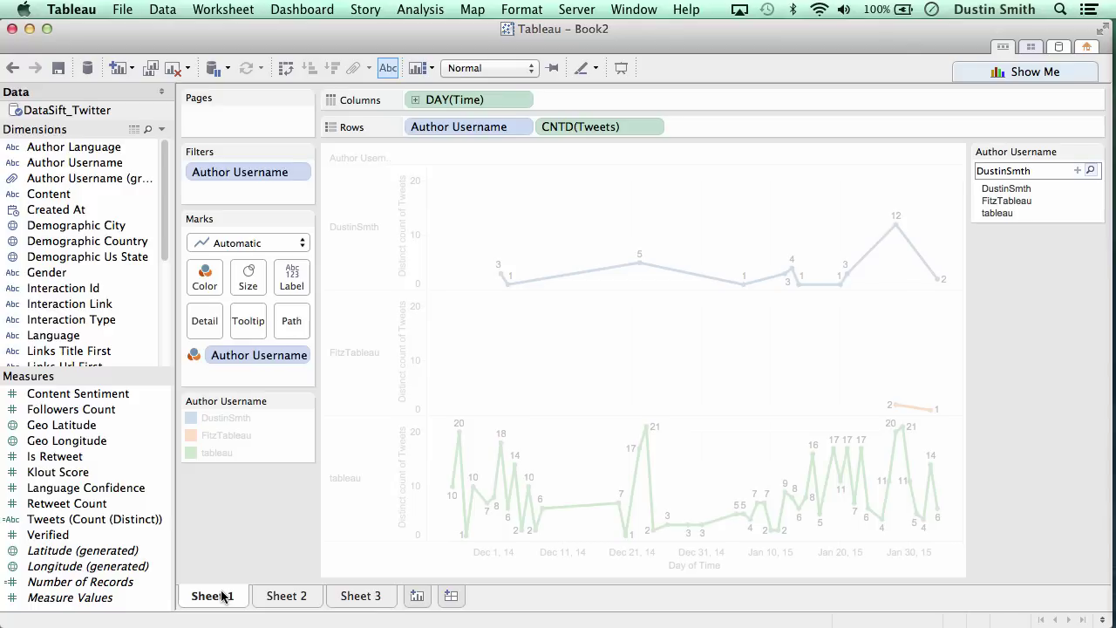
left_click(277, 597)
left_click(350, 597)
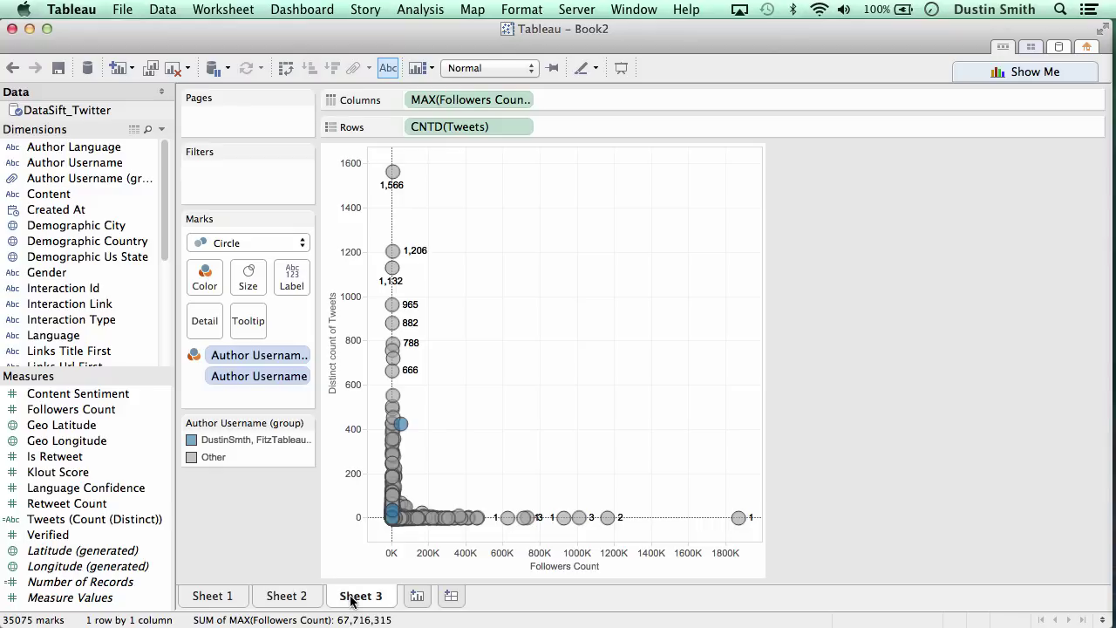
Create a new dashboard with Sheet 1 below, Sheet 2 above it and Sheet 3 beside Sheet 2
left_click(451, 596)
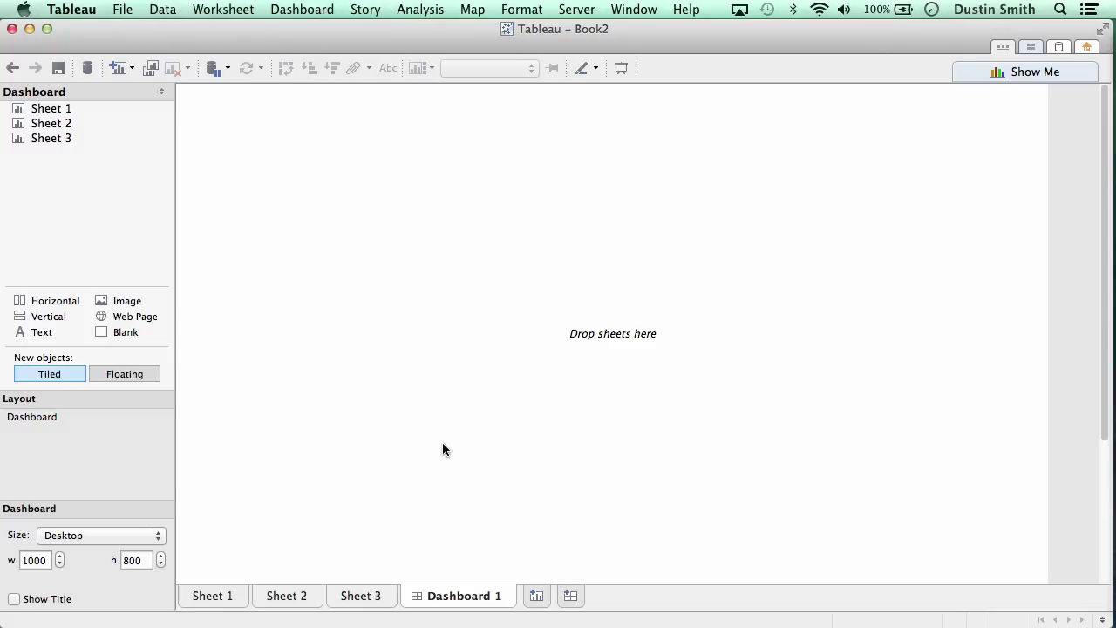
left_click_drag(50, 110, 264, 178)
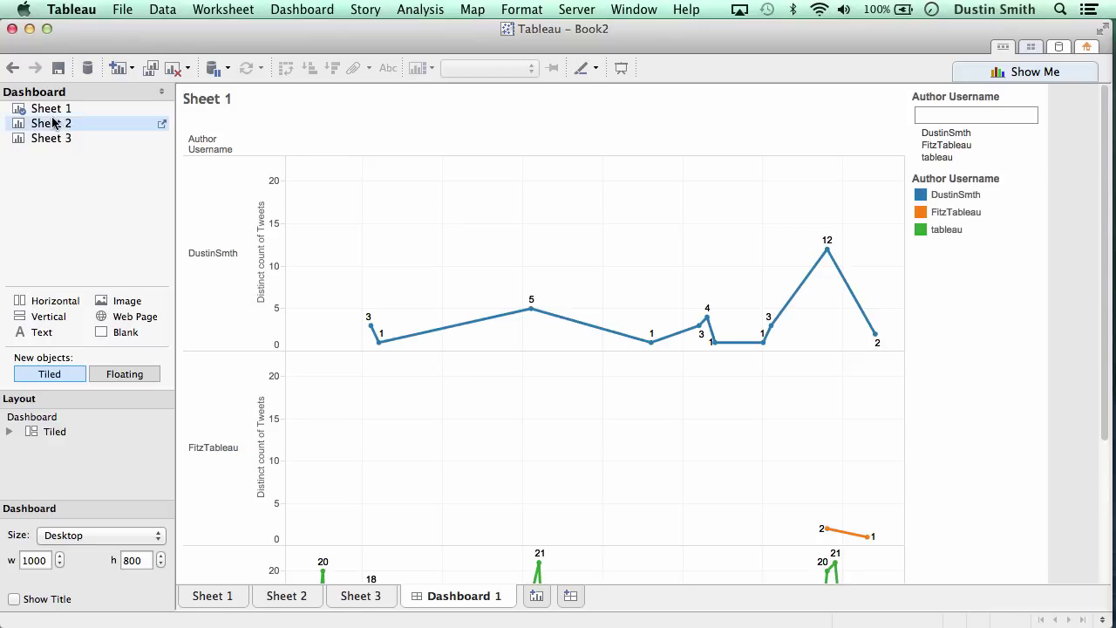
left_click_drag(63, 123, 293, 148)
left_click_drag(40, 137, 756, 234)
Size the dashboard to the Laptop preset, then change its height to 500 for 800 × 500
left_click(105, 534)
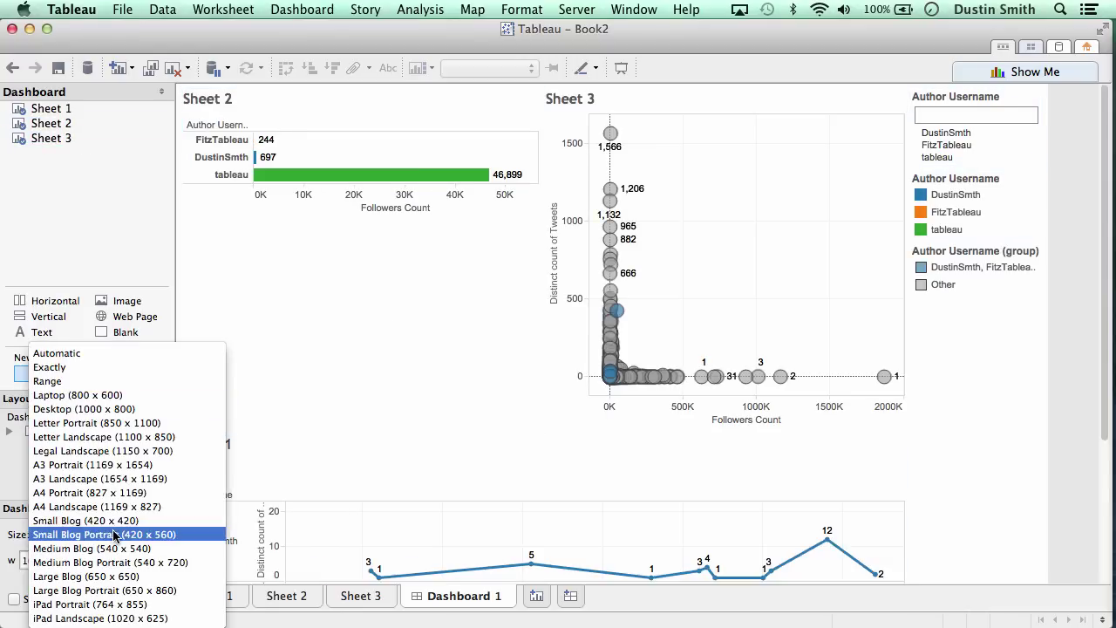
left_click(78, 395)
left_click(137, 563)
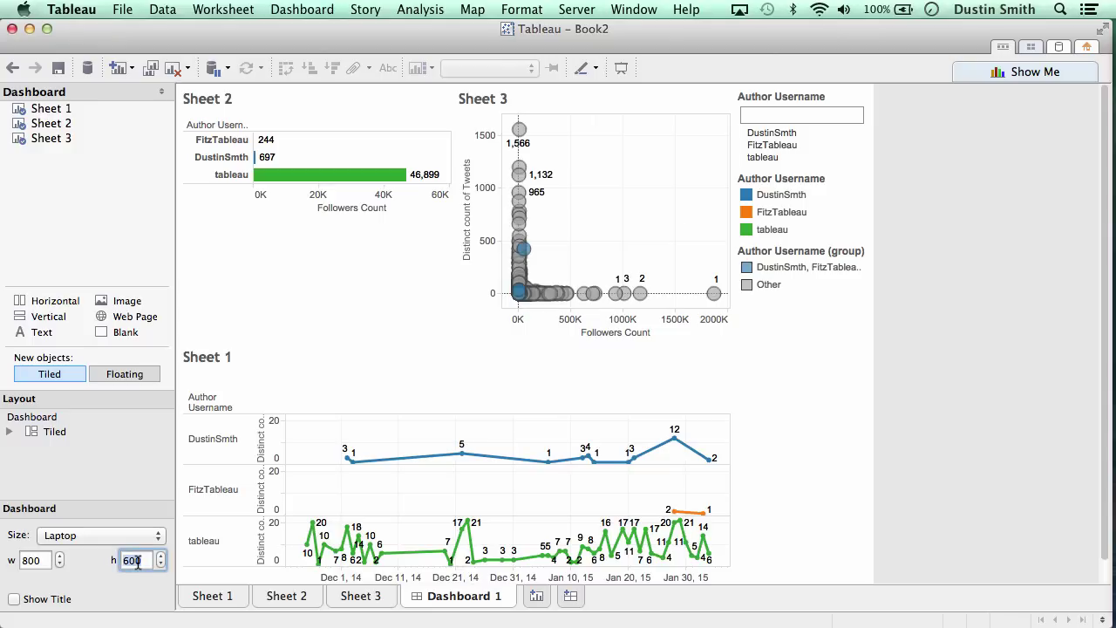
type("500")
key("Return")
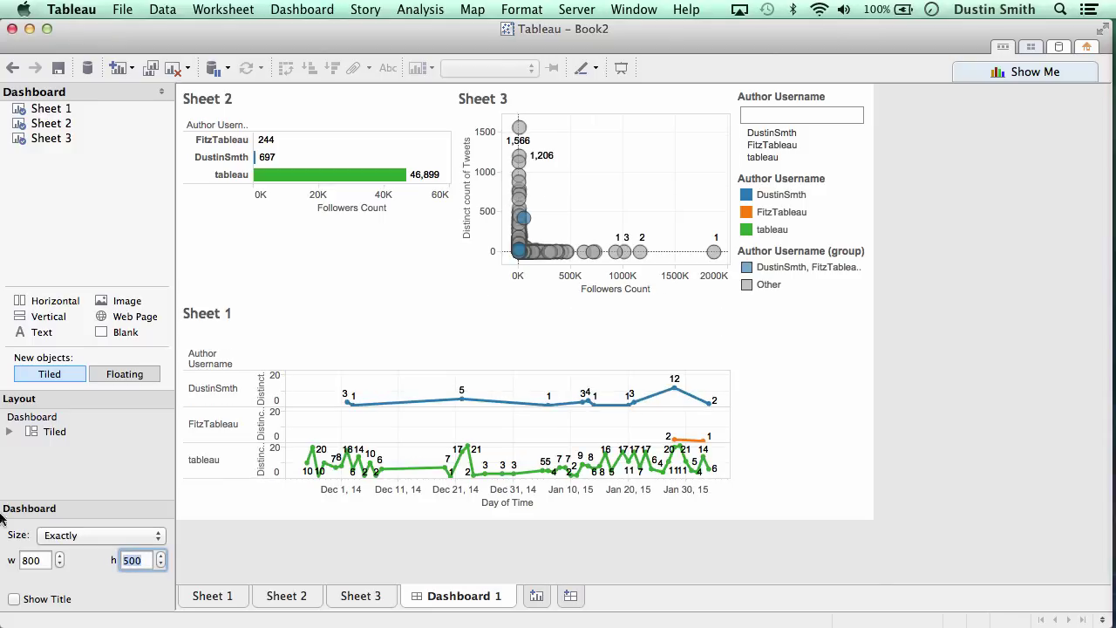
Set Sheet 2's bar chart to fit the Entire View
left_click(275, 287)
left_click(523, 67)
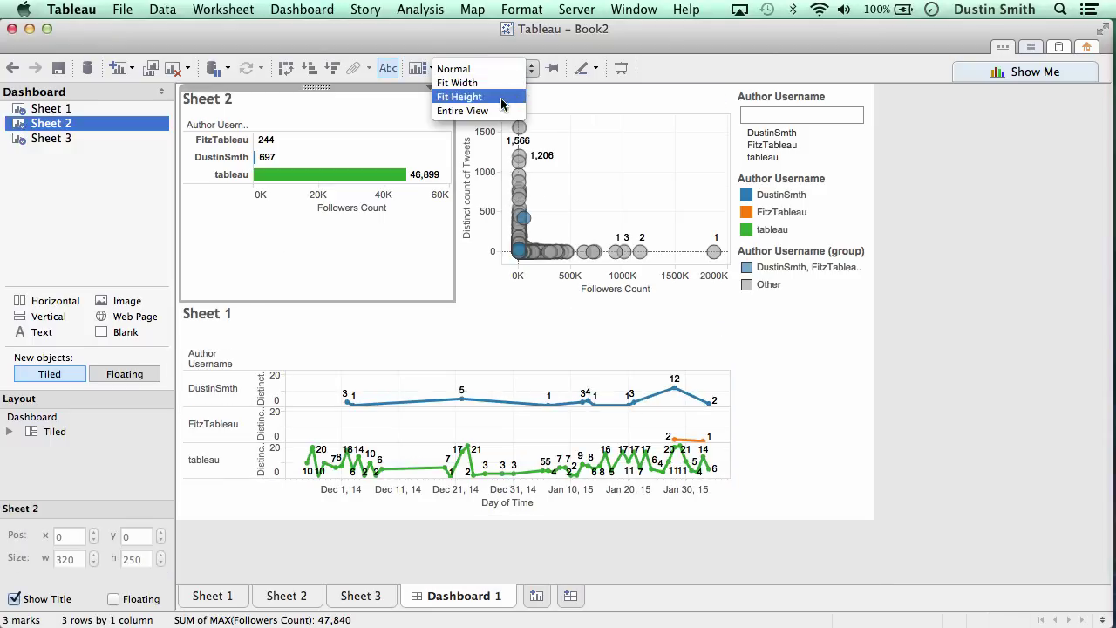
left_click(462, 111)
Hide the Sheet 2 and Sheet 3 titles and begin hiding Sheet 1's title
right_click(192, 99)
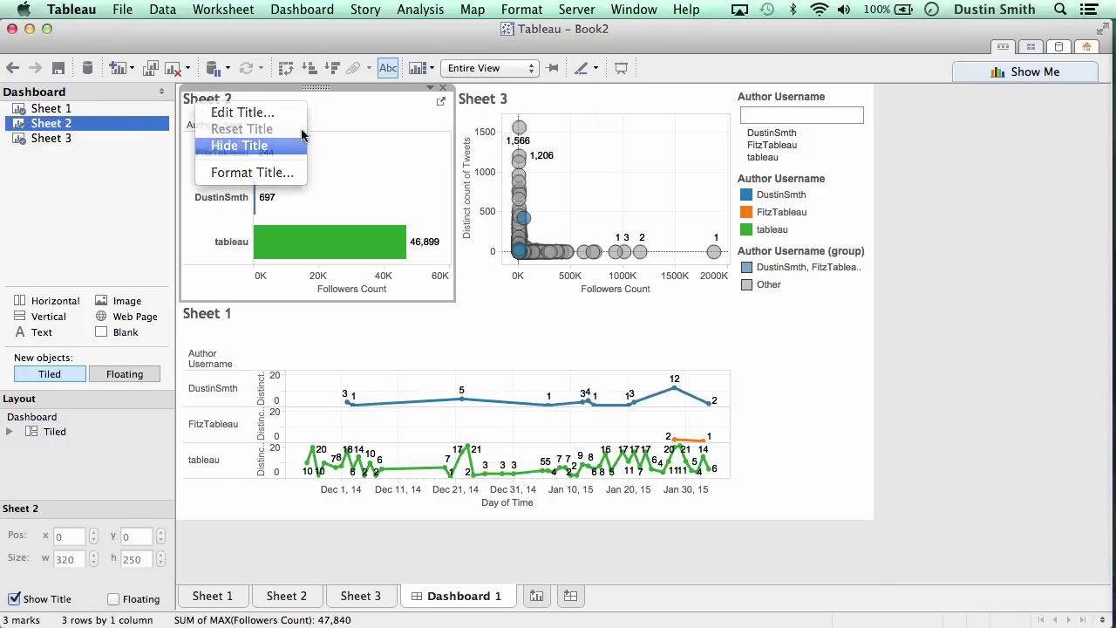
left_click(262, 144)
left_click(547, 107)
right_click(513, 99)
left_click(536, 139)
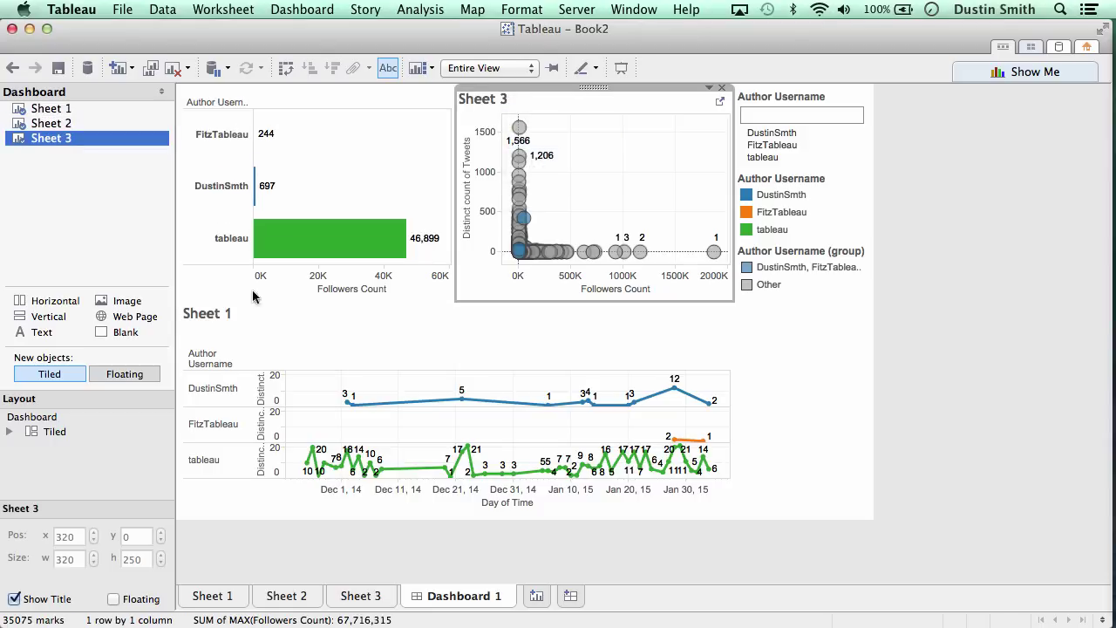
left_click(198, 319)
right_click(198, 318)
Hide Sheet 1's title and float the author group legend over the scatter plot
left_click(220, 358)
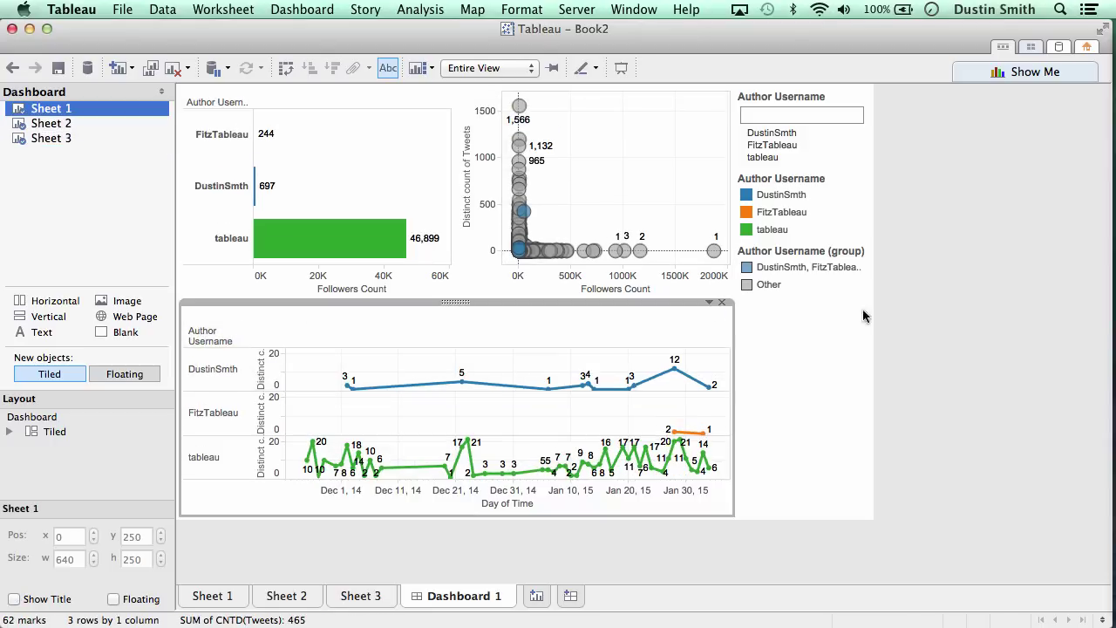
left_click(792, 273)
left_click(791, 271)
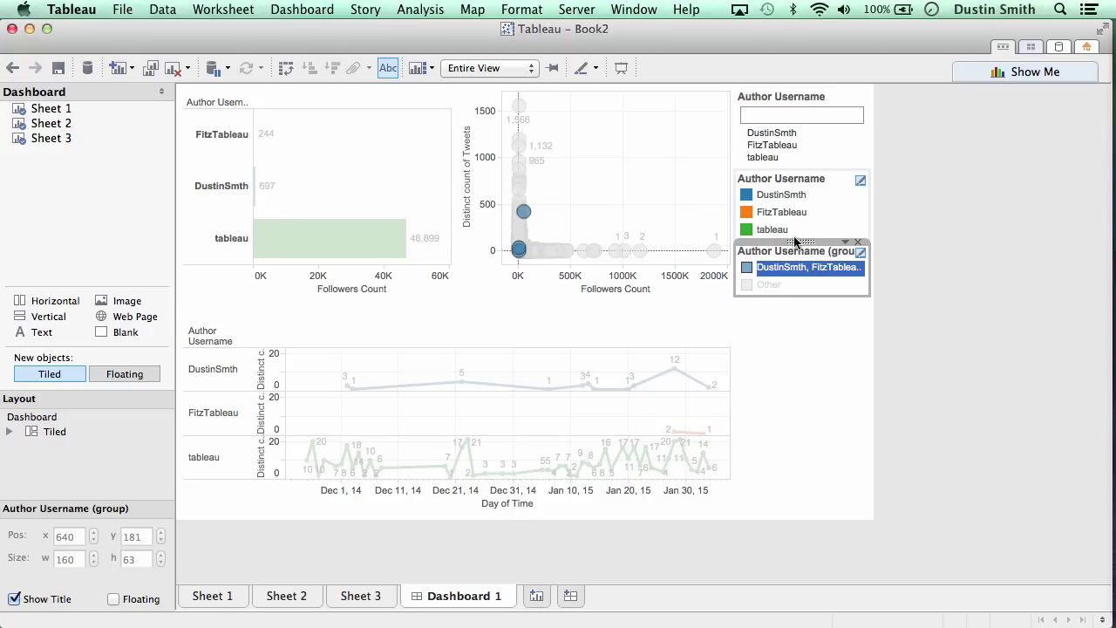
left_click_drag(795, 241, 637, 113)
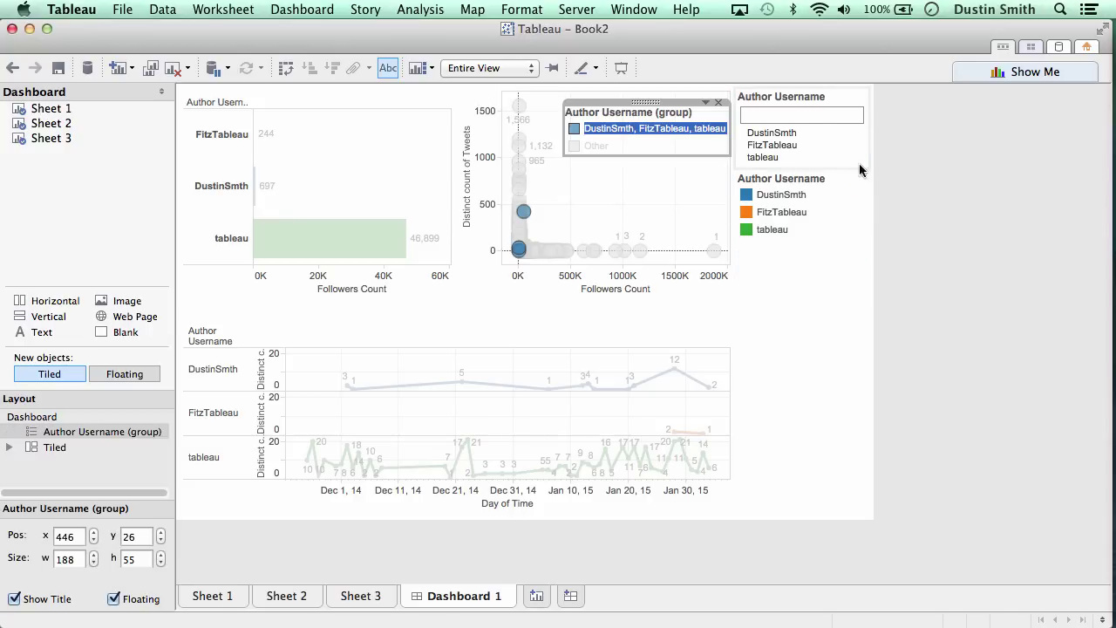
Remove the Author Username colour legend and clear the group highlight on the scatter
left_click(855, 174)
left_click(859, 173)
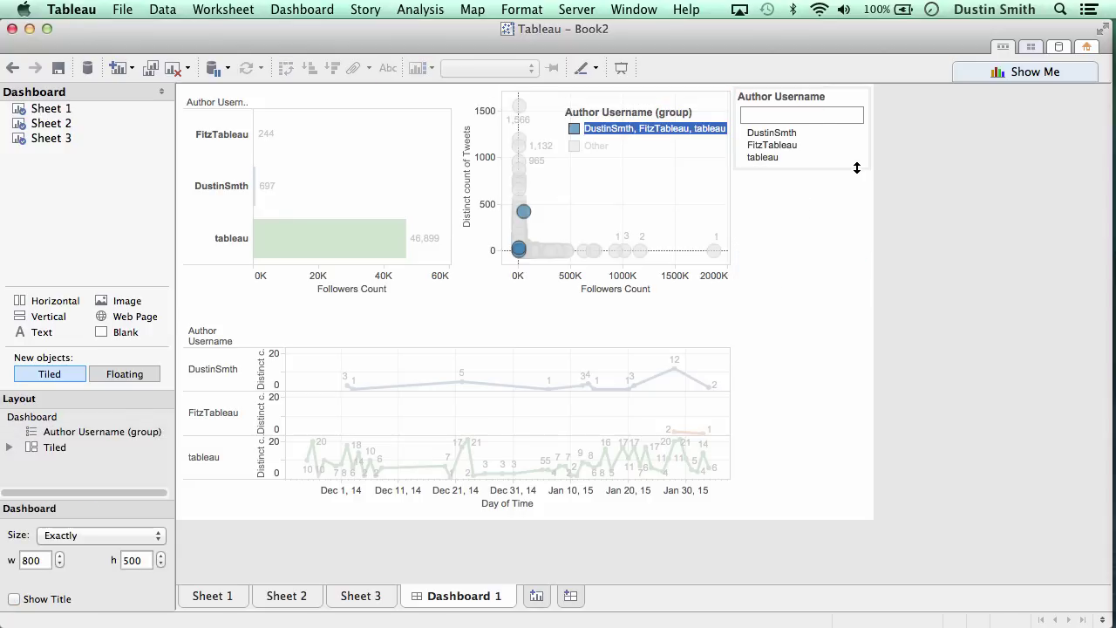
left_click(710, 202)
left_click(655, 144)
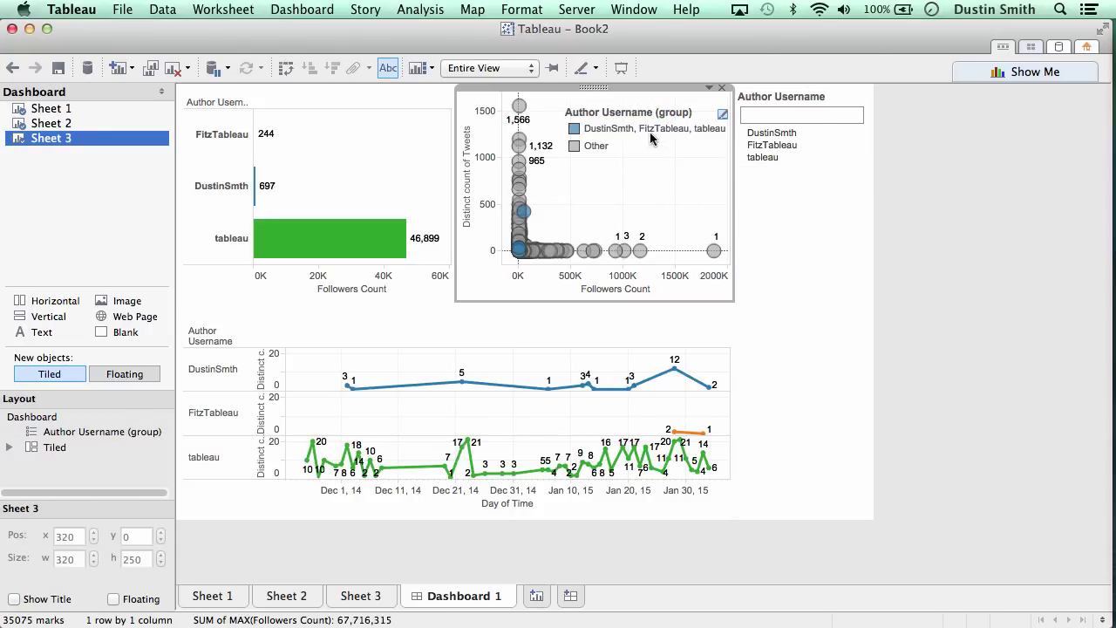
left_click(650, 133)
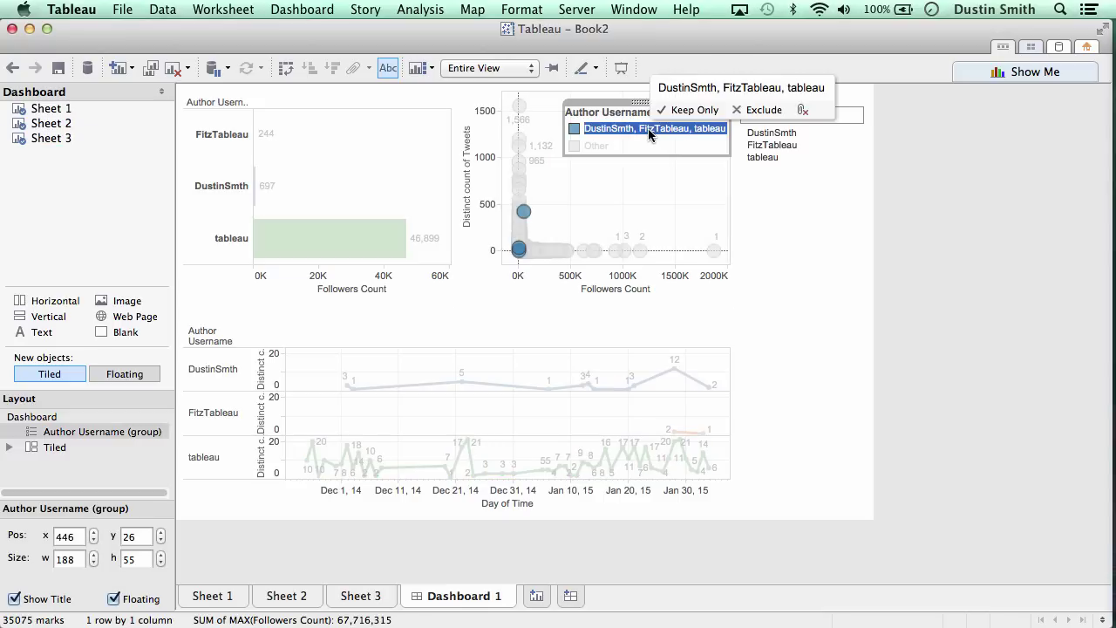
left_click(628, 223)
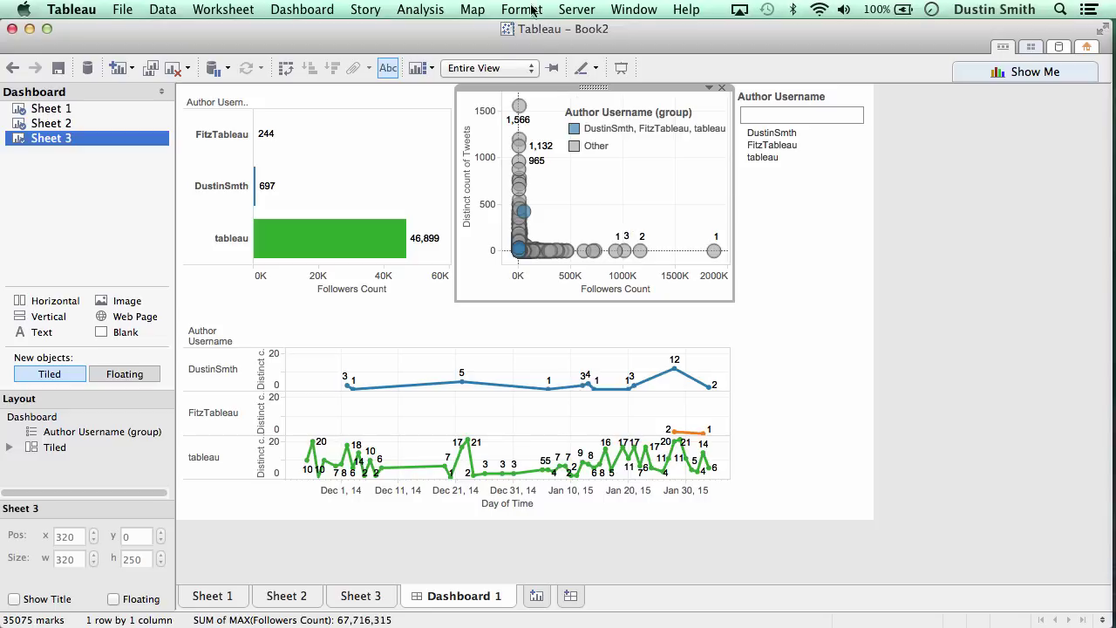
Start publishing to Tableau Online, signing in with the account password and confirming the site
left_click(577, 9)
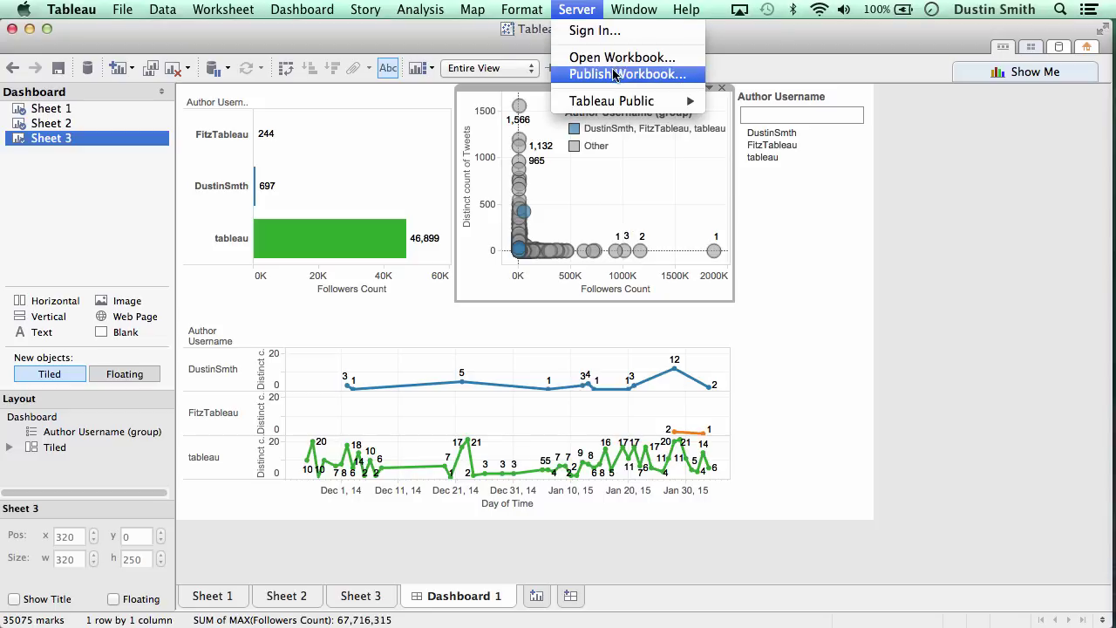
left_click(614, 74)
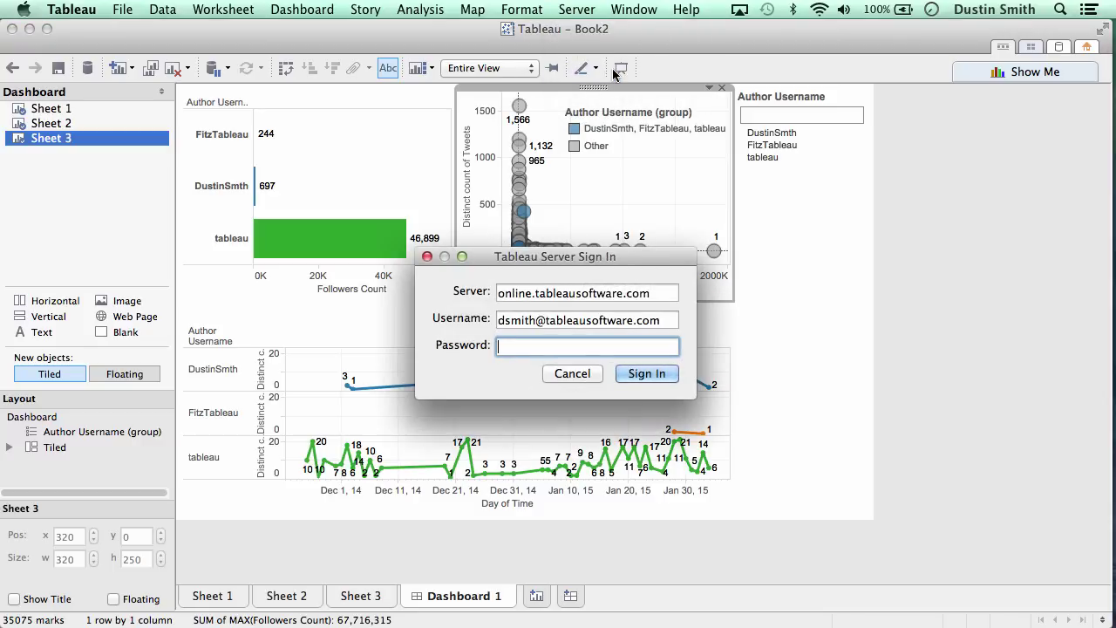
type("***********")
key("Return")
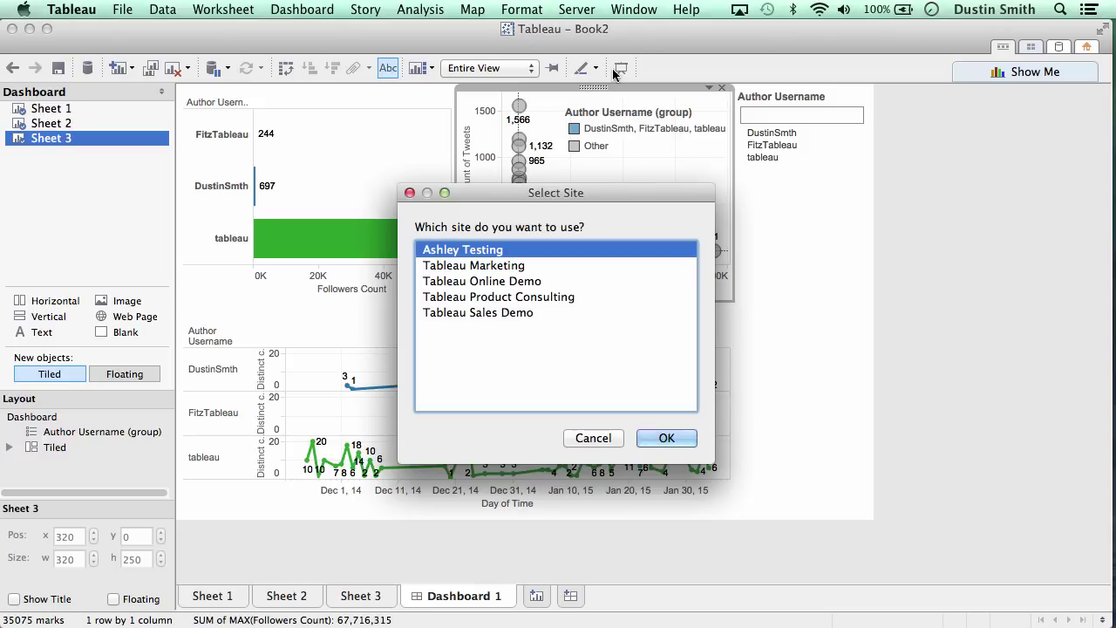
left_click(668, 436)
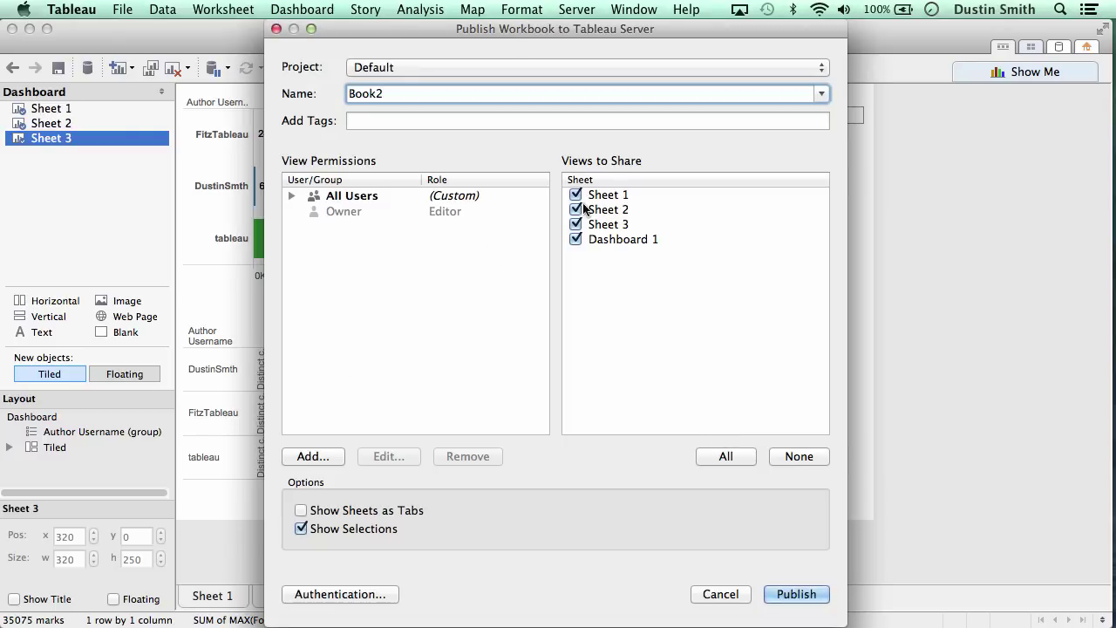
Share only Dashboard 1 and embed the DataSift_Twitter password
left_click(576, 195)
left_click(575, 210)
left_click(575, 225)
left_click(375, 594)
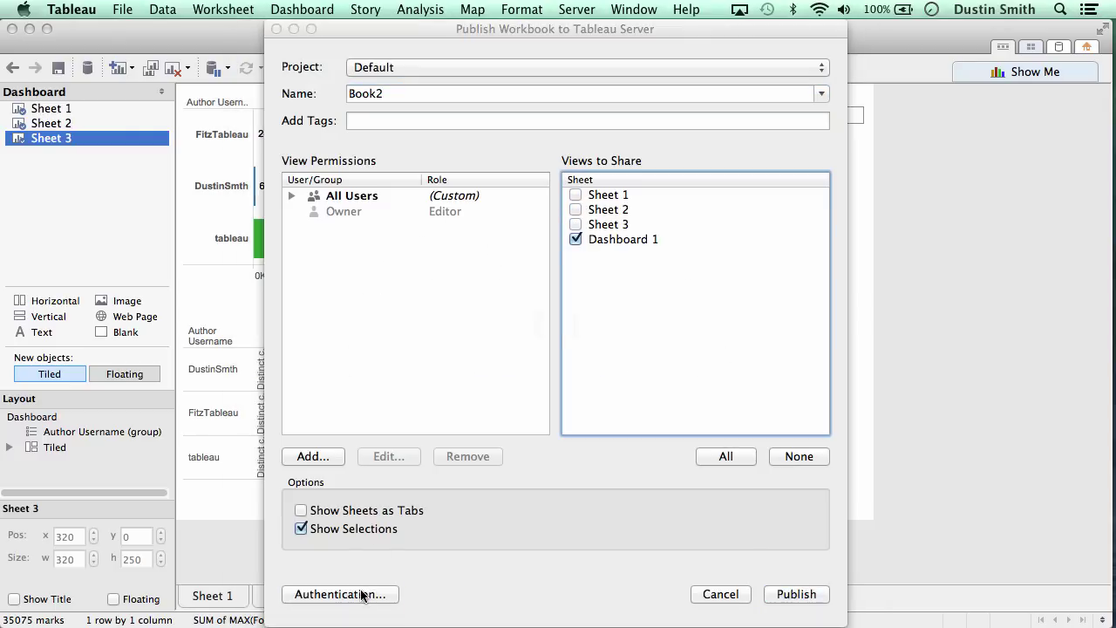
left_click(514, 290)
left_click(514, 290)
left_click(510, 303)
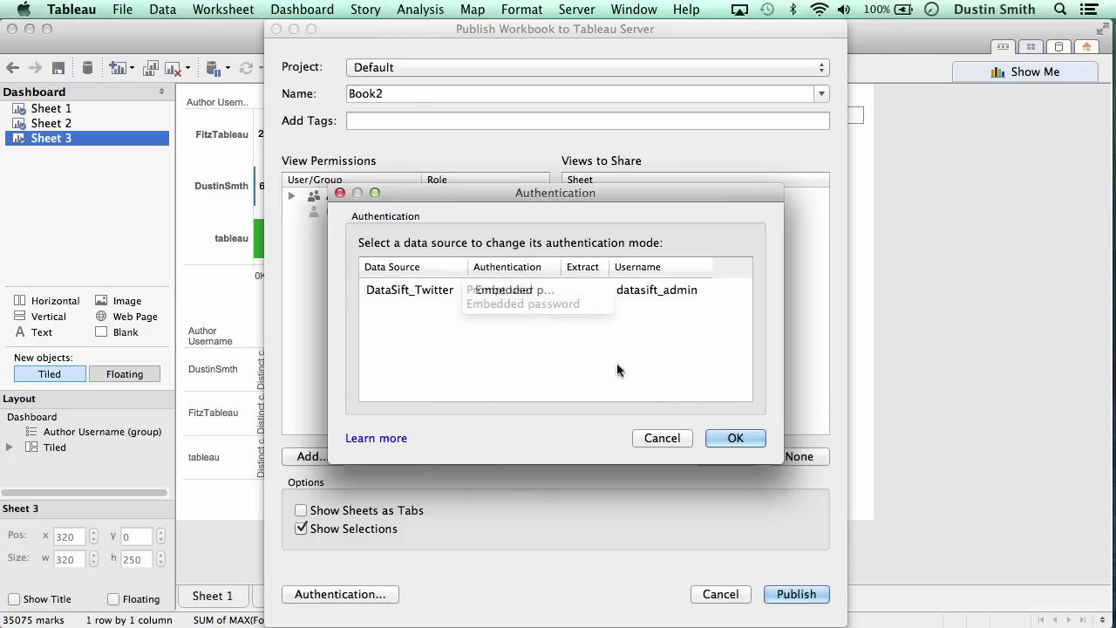
left_click(736, 438)
Rename the workbook from Book2 to SocialMedia and publish it
double_click(429, 95)
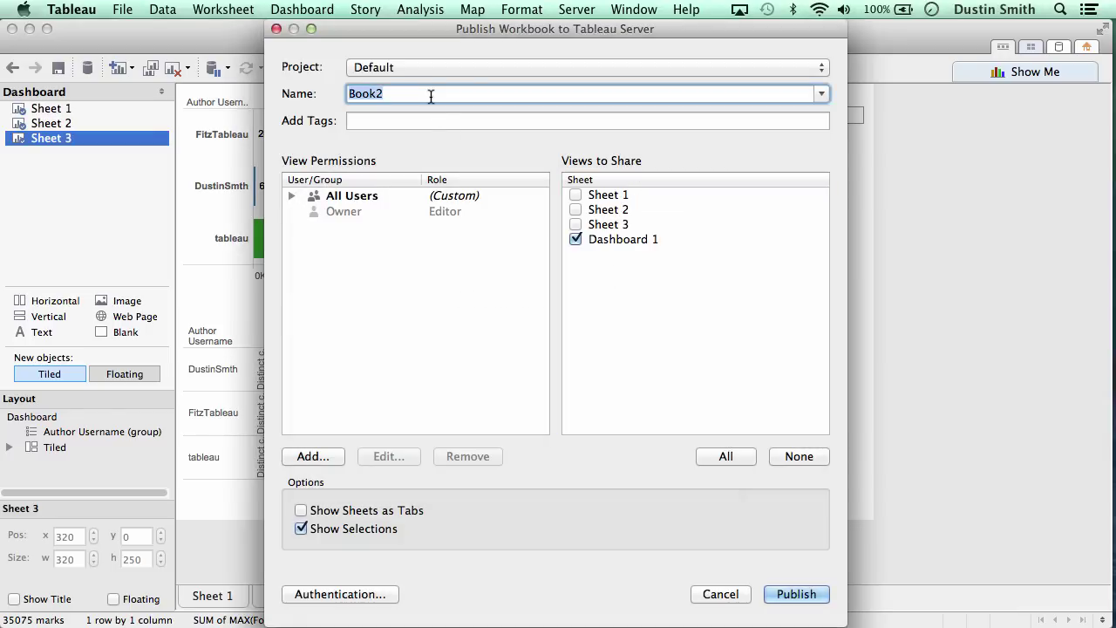
type("SocialMedia")
left_click(795, 596)
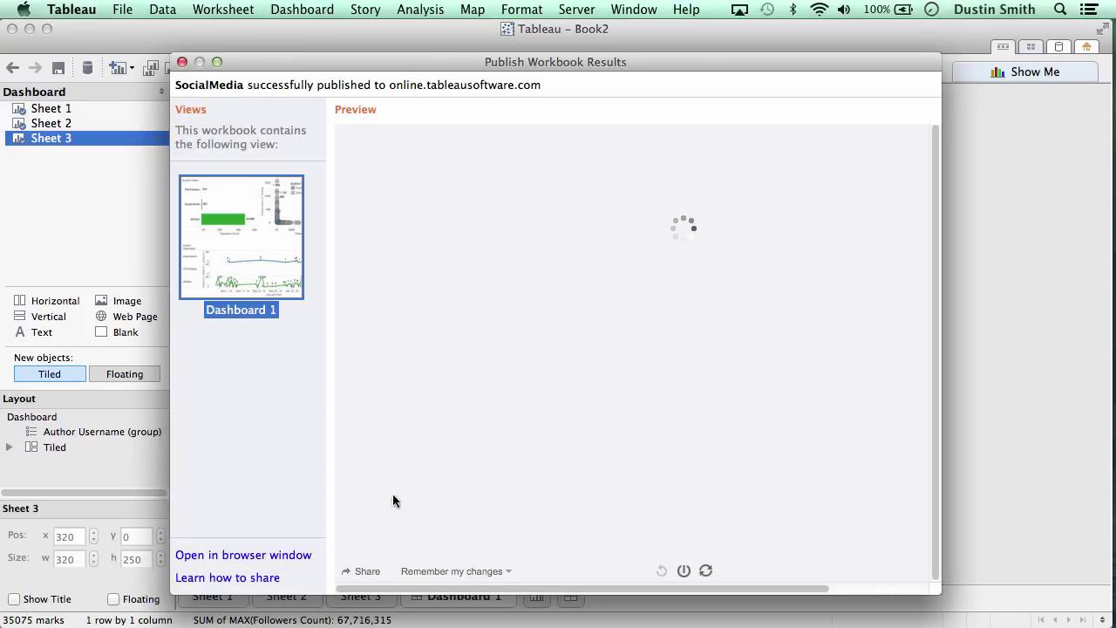
Open the published workbook in the browser and sign in with the saved Tableau Online login
left_click(296, 555)
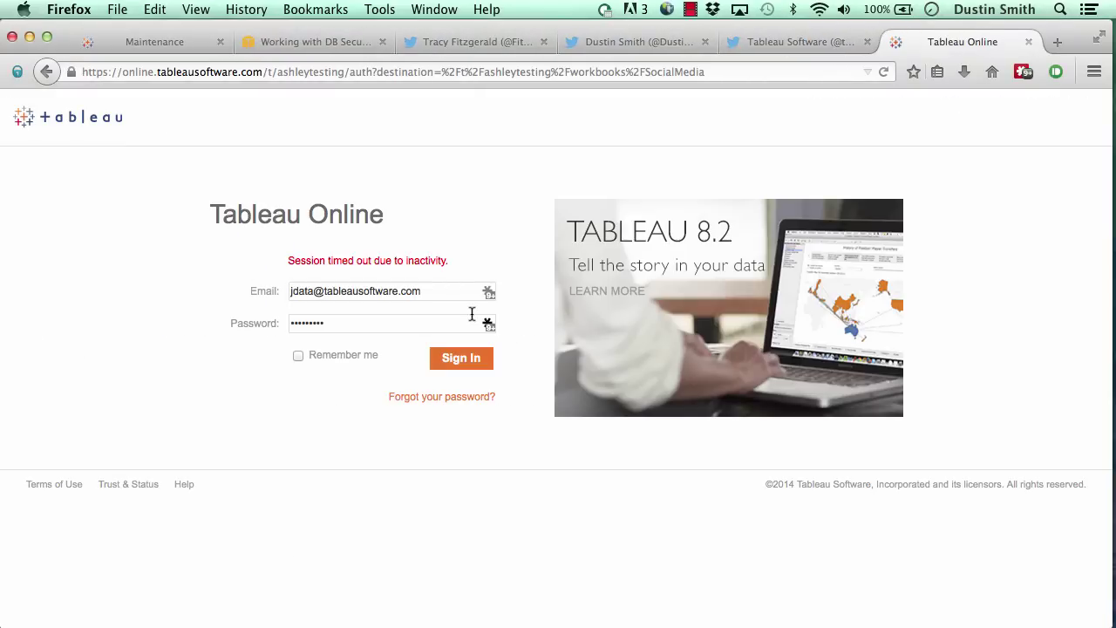
left_click(487, 293)
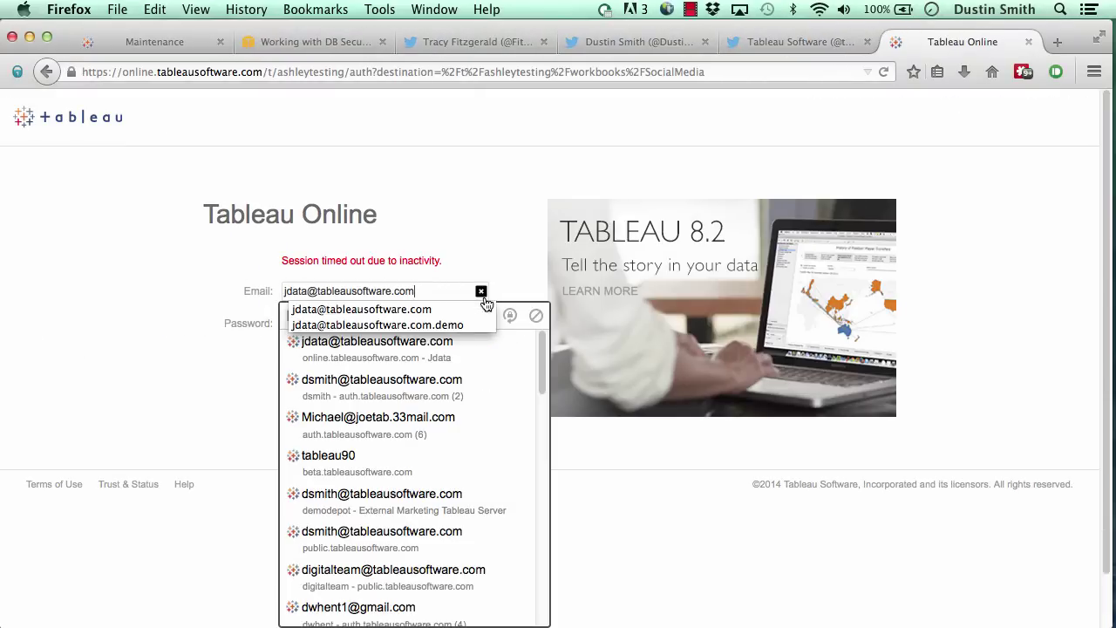
left_click(427, 384)
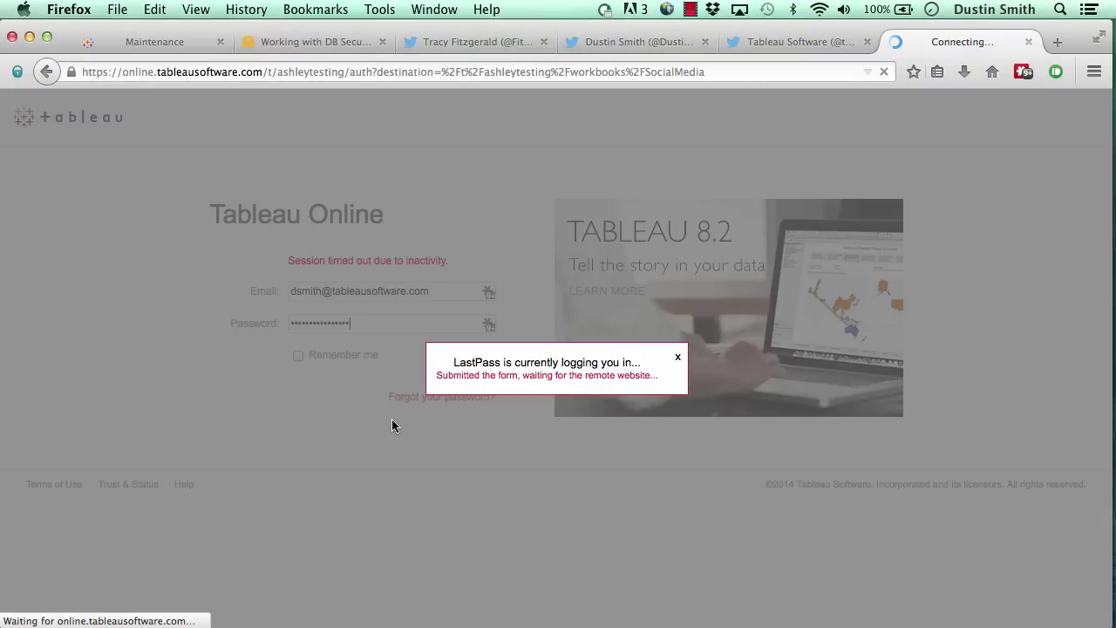
mouse_move(231, 242)
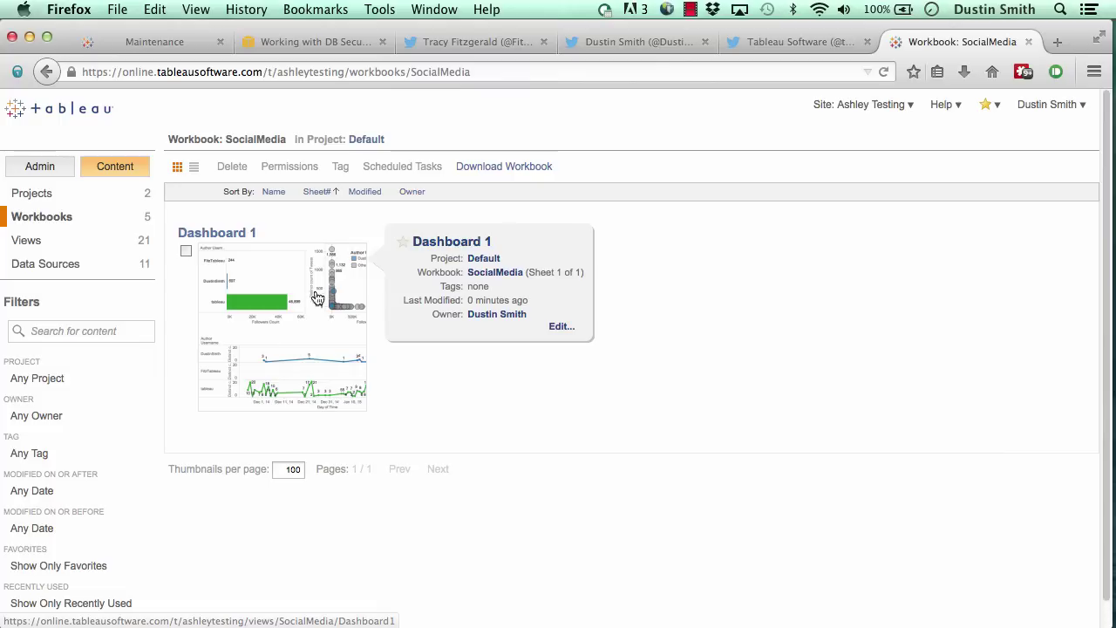
Open the Dashboard 1 view and highlight the blue line's most recent data point
left_click(211, 236)
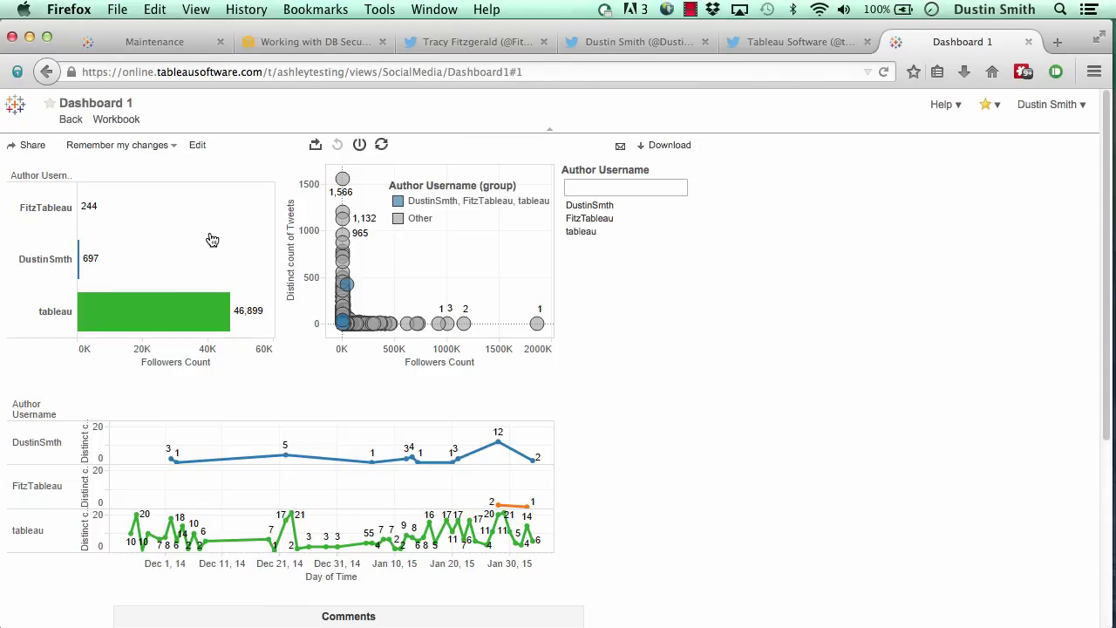
left_click(235, 73)
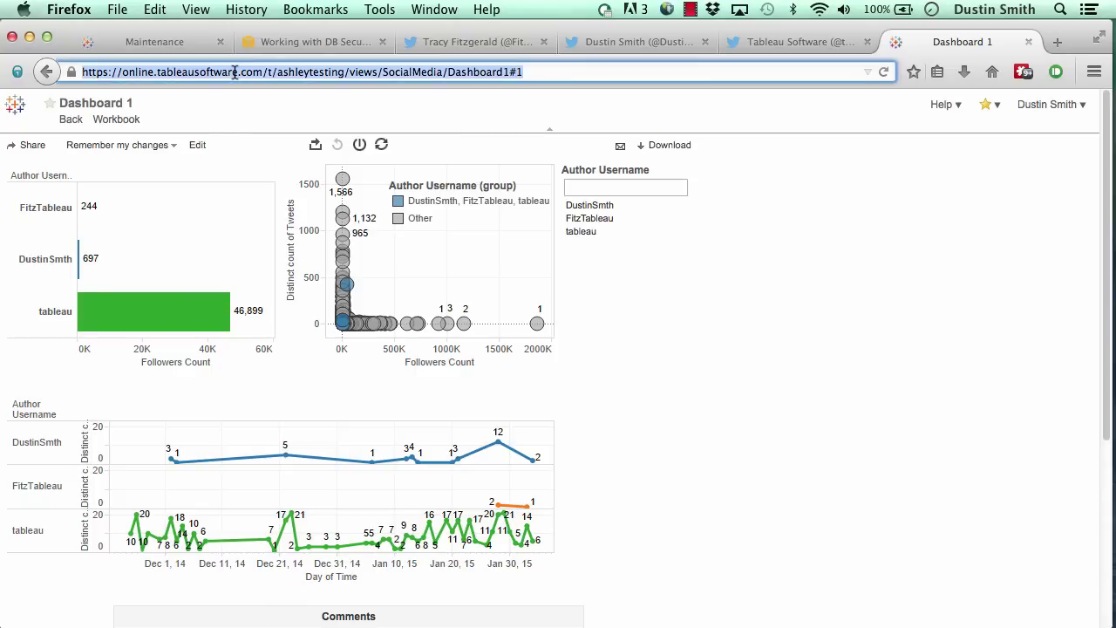
left_click(223, 210)
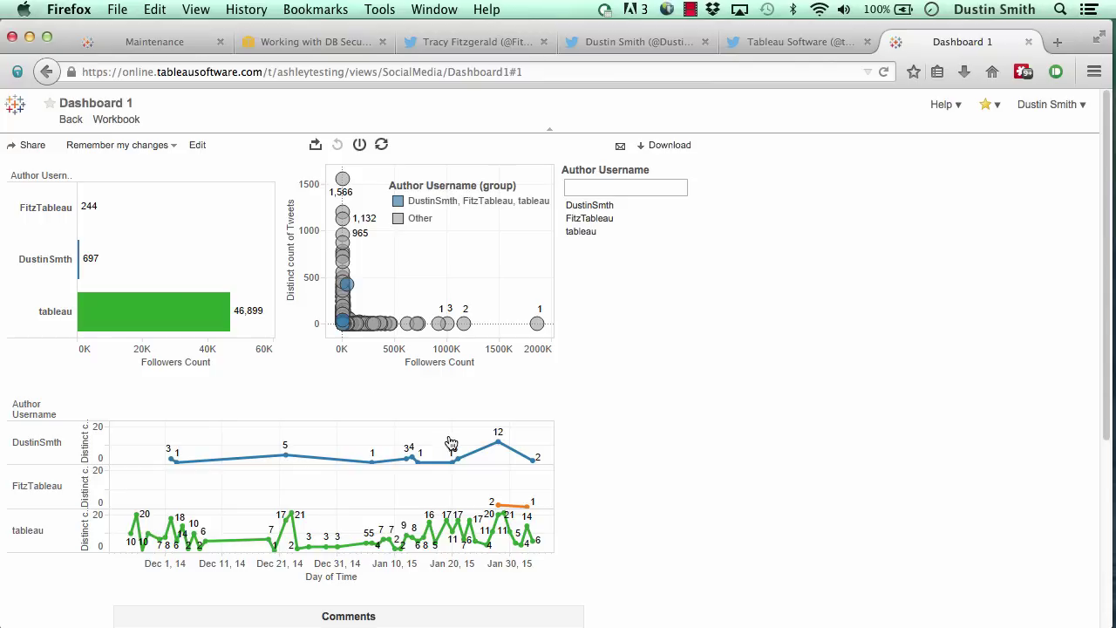
left_click(533, 458)
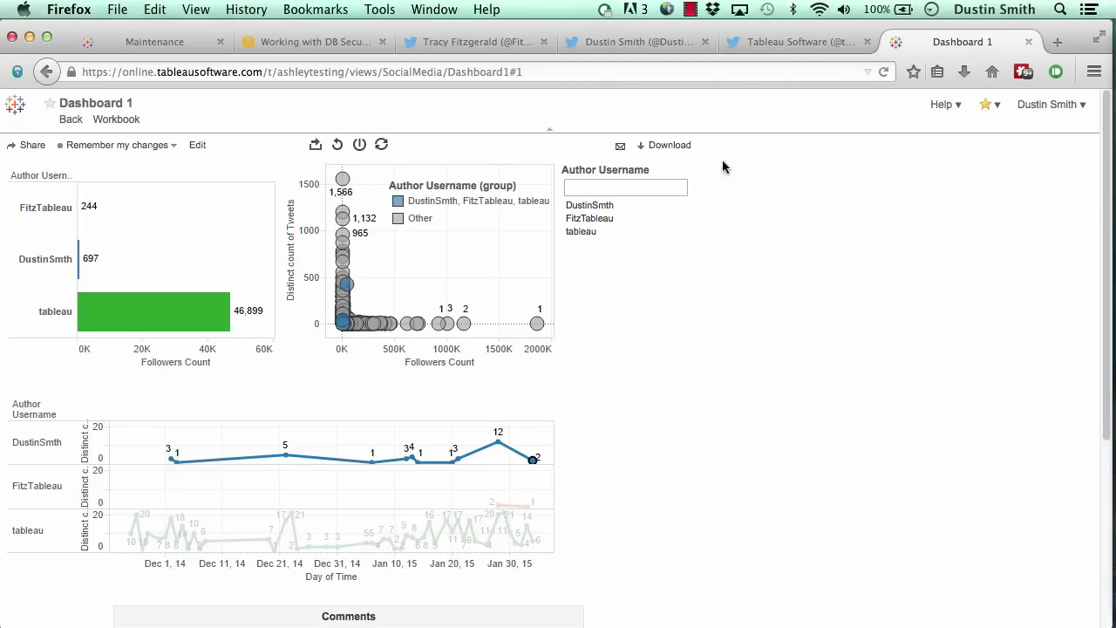
On the Tableau Software profile, reply 'Yay Tableau User Groups! Fantastic turnout!' to the #TCTUG photo tweet
left_click(757, 46)
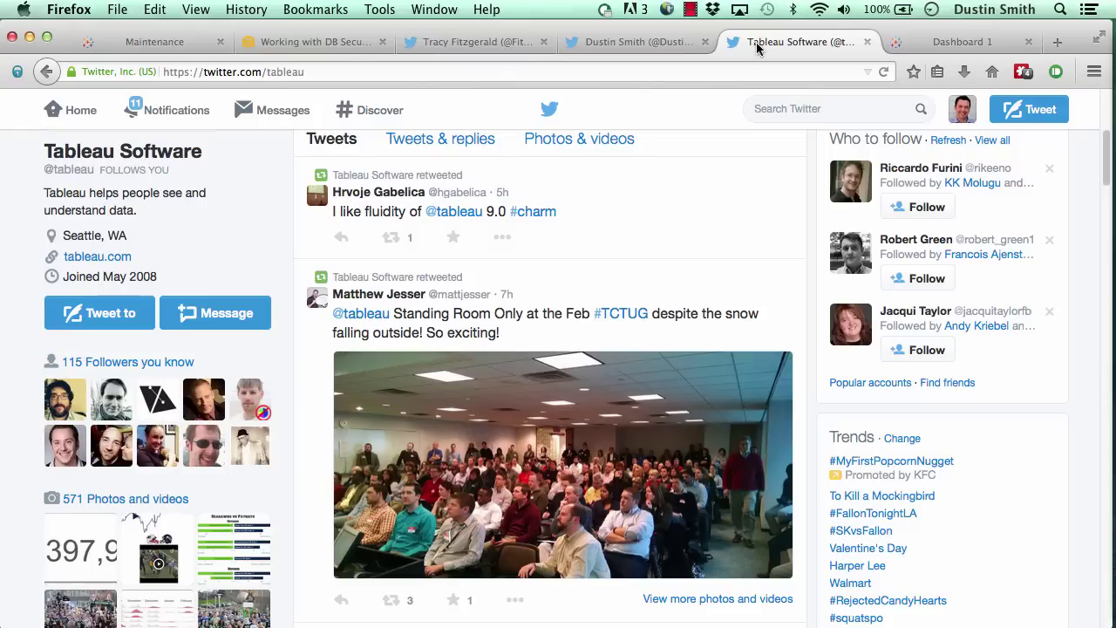
scroll(568, 304, "down", 1)
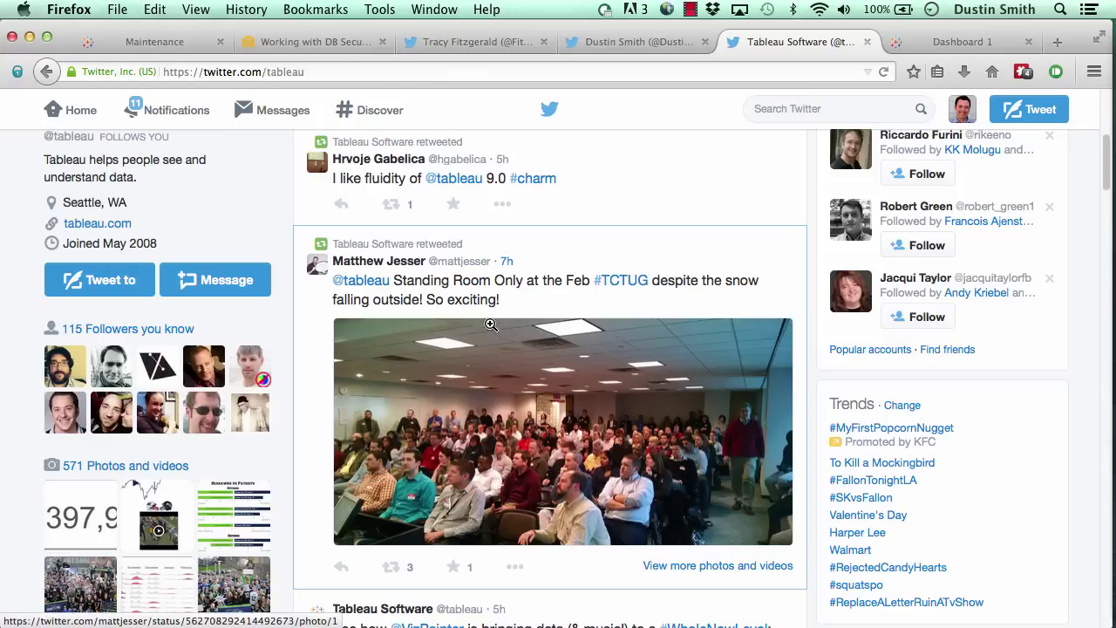
scroll(474, 324, "down", 1)
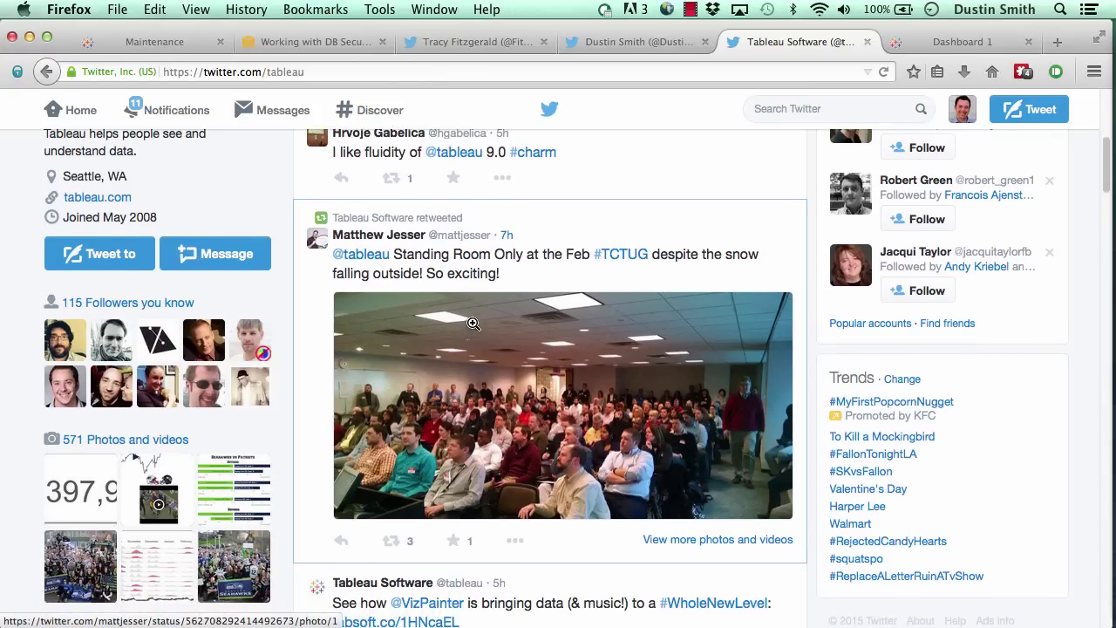
left_click(341, 541)
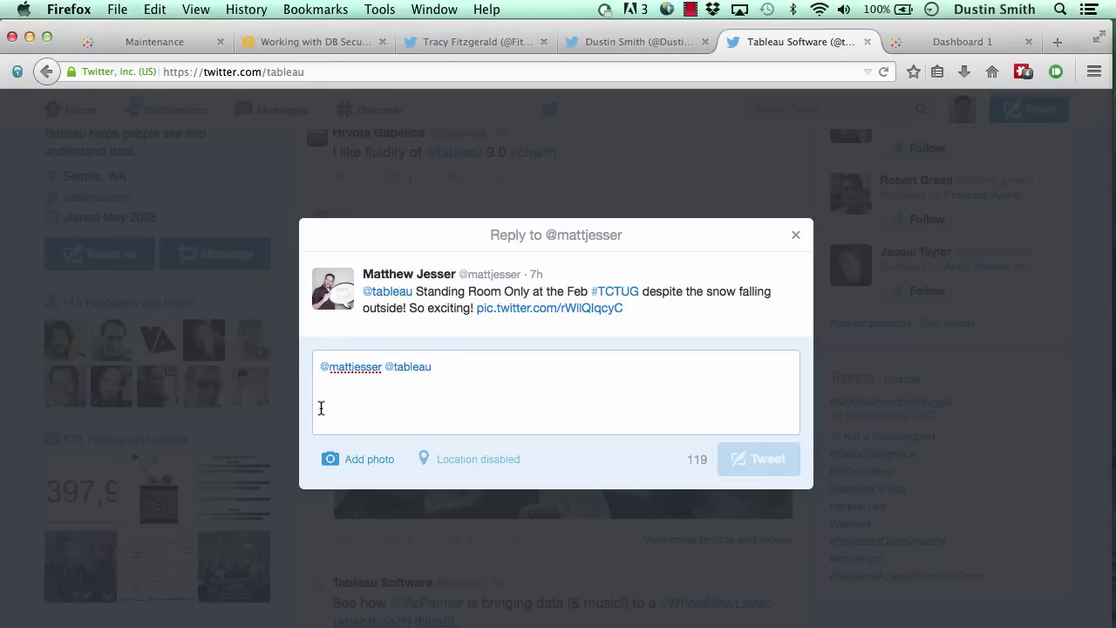
type("Yay Tablea")
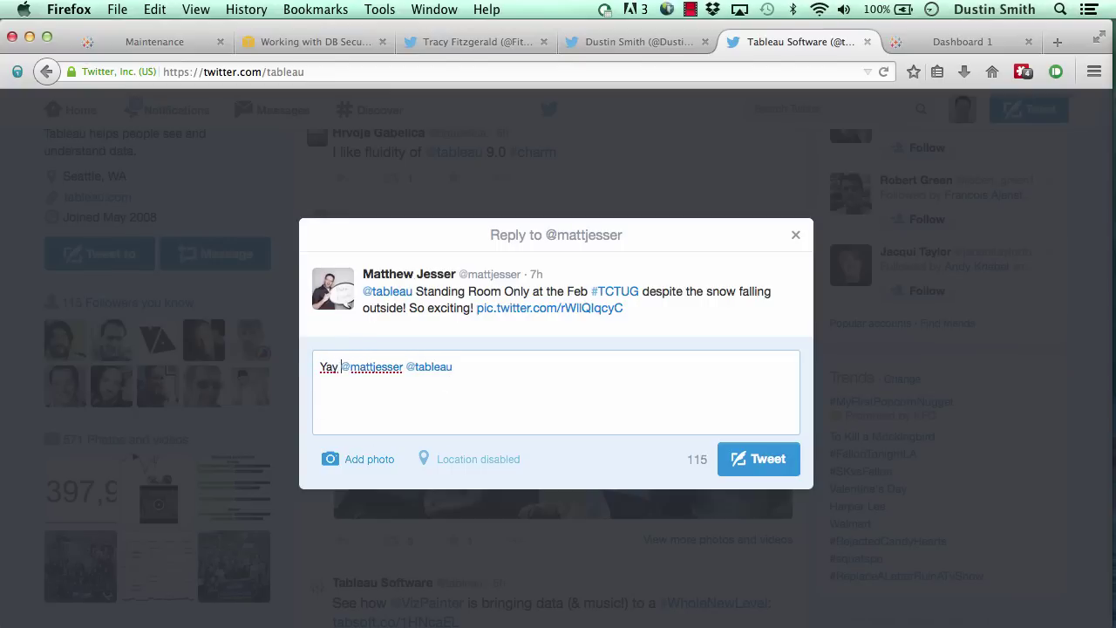
key("BackSpace")
type("u")
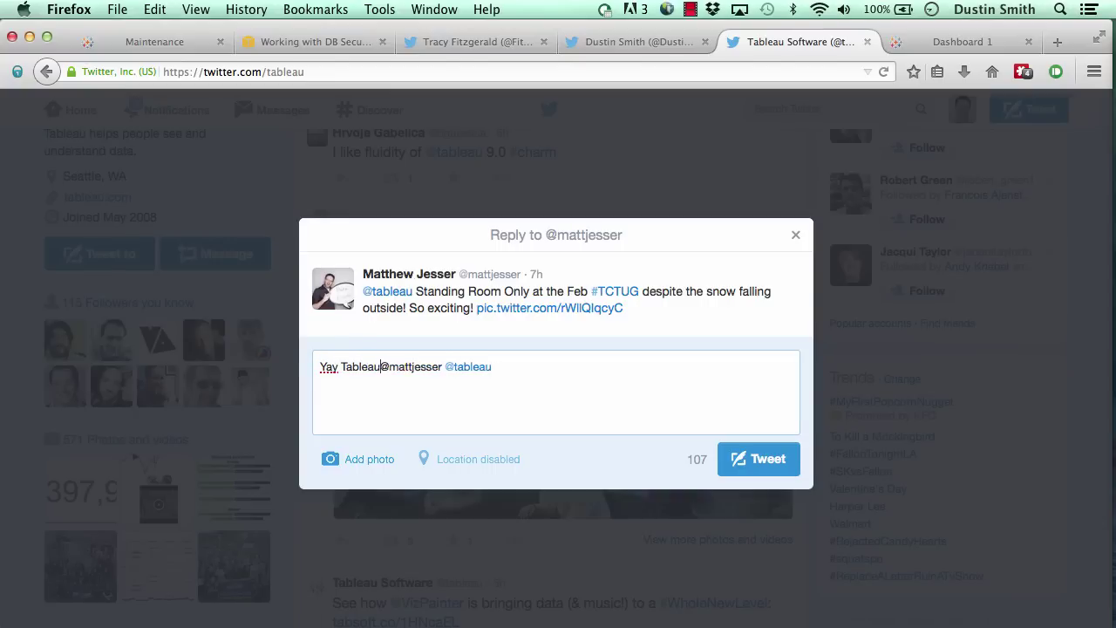
type(" User Groups!  F")
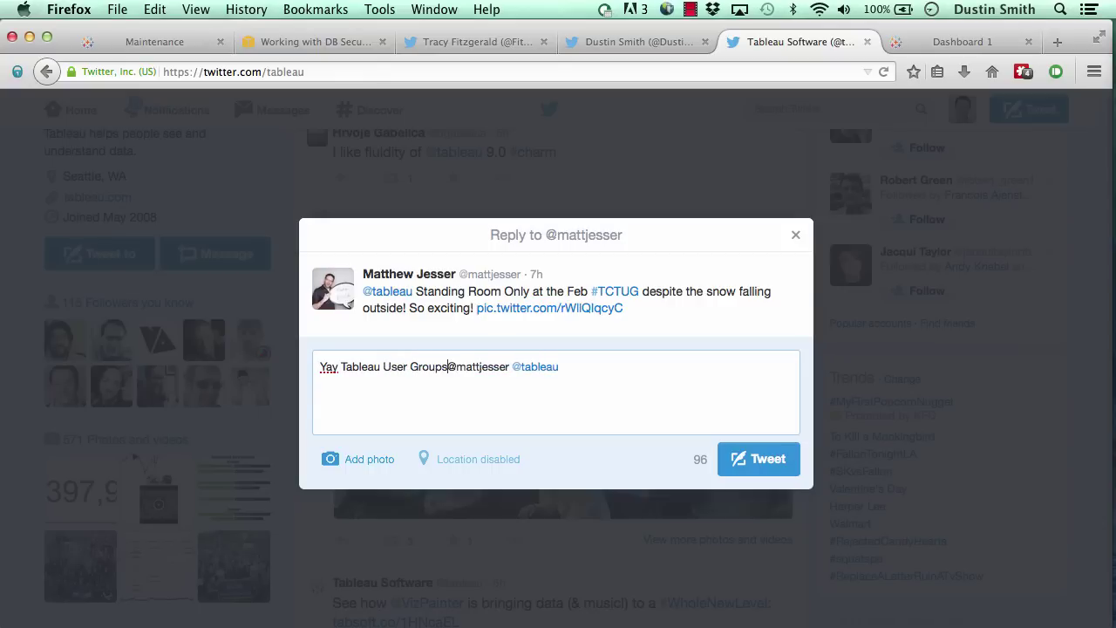
type("antast")
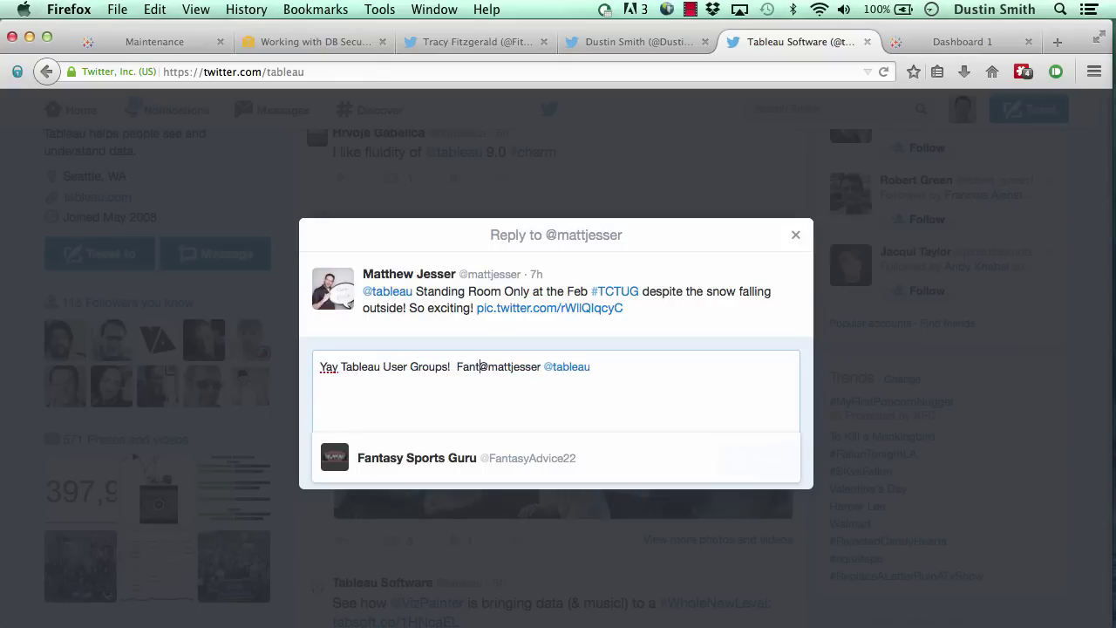
type("ic turnout!")
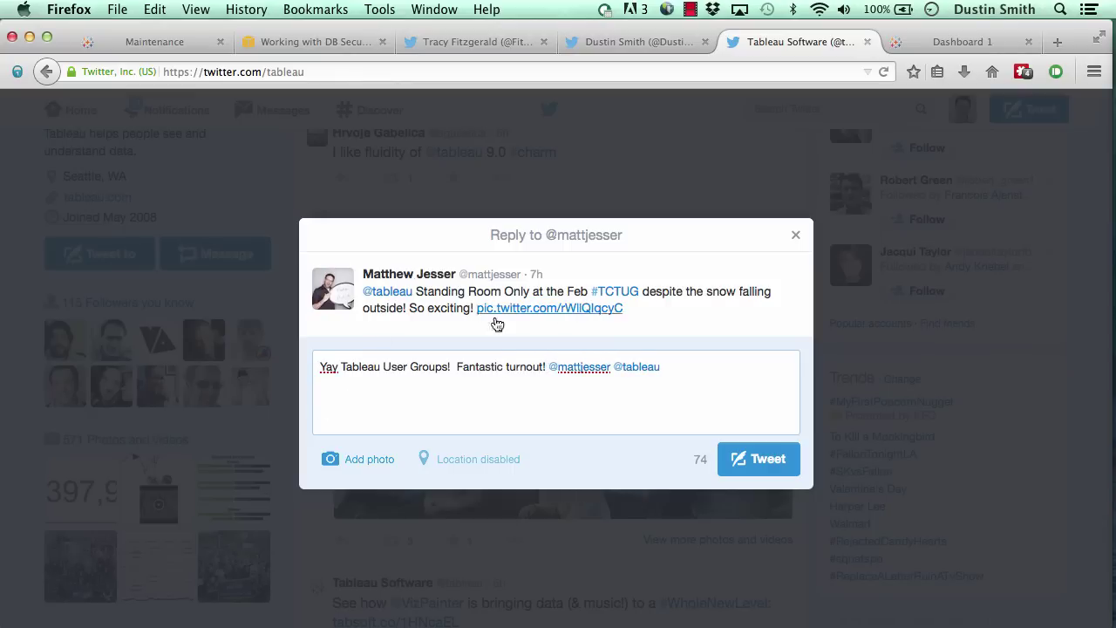
Append the #TCTUG hashtag copied from the original tweet and send the reply
left_click_drag(641, 294, 595, 297)
key("super+c")
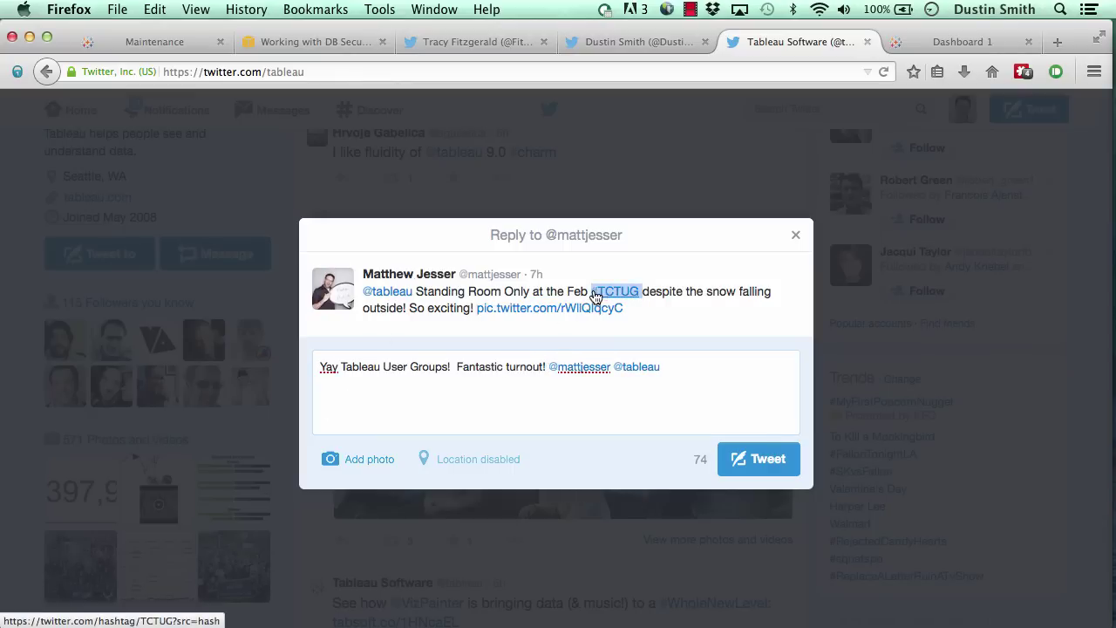
left_click(703, 367)
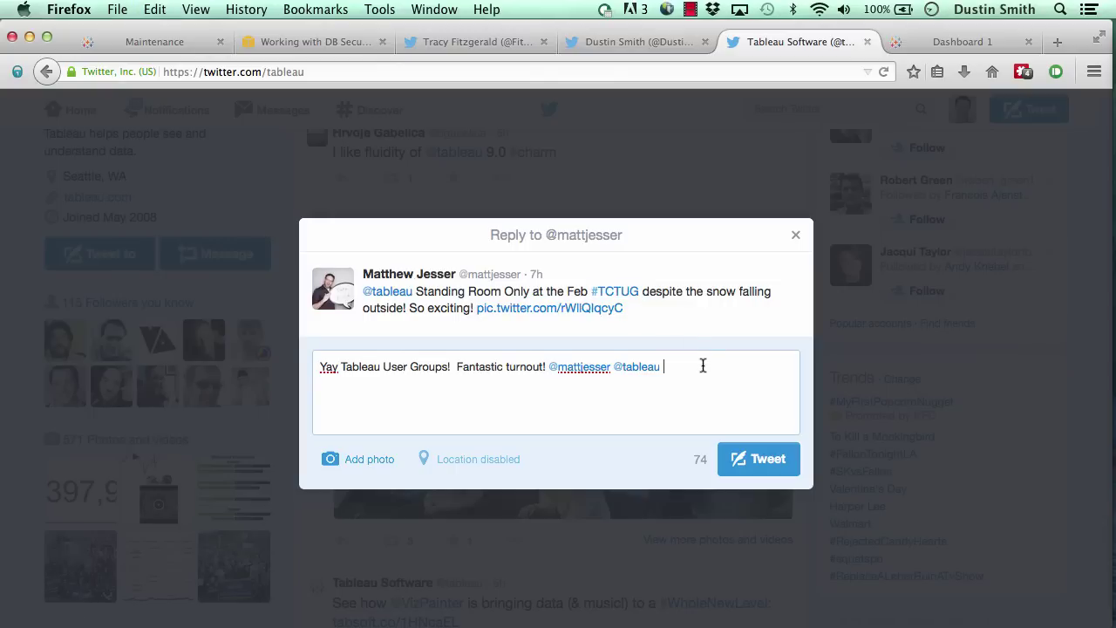
key("super+v")
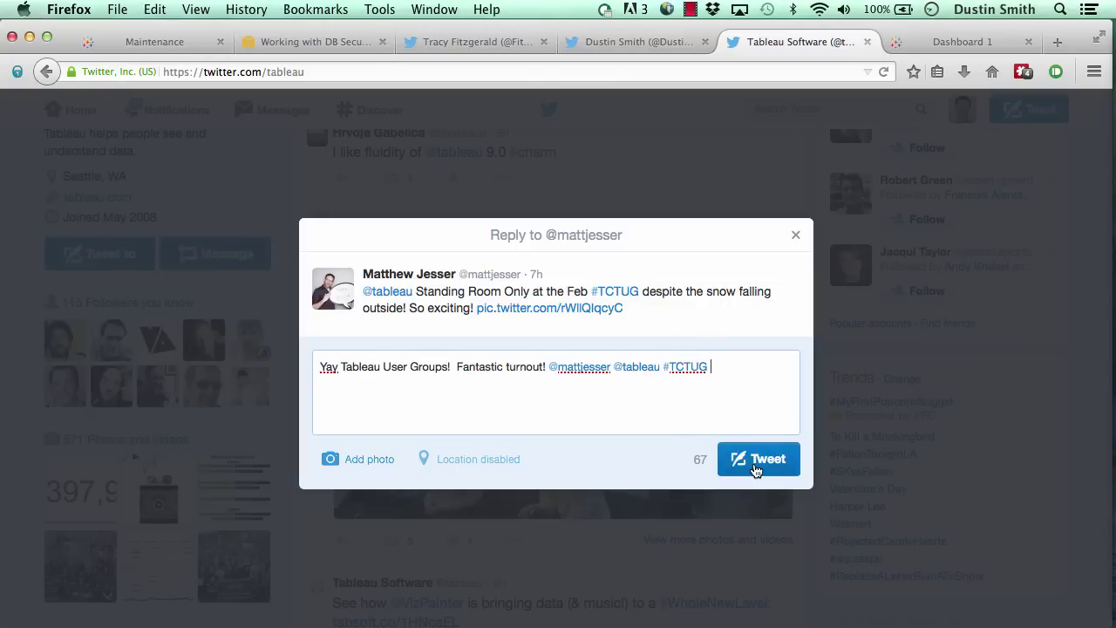
left_click(755, 468)
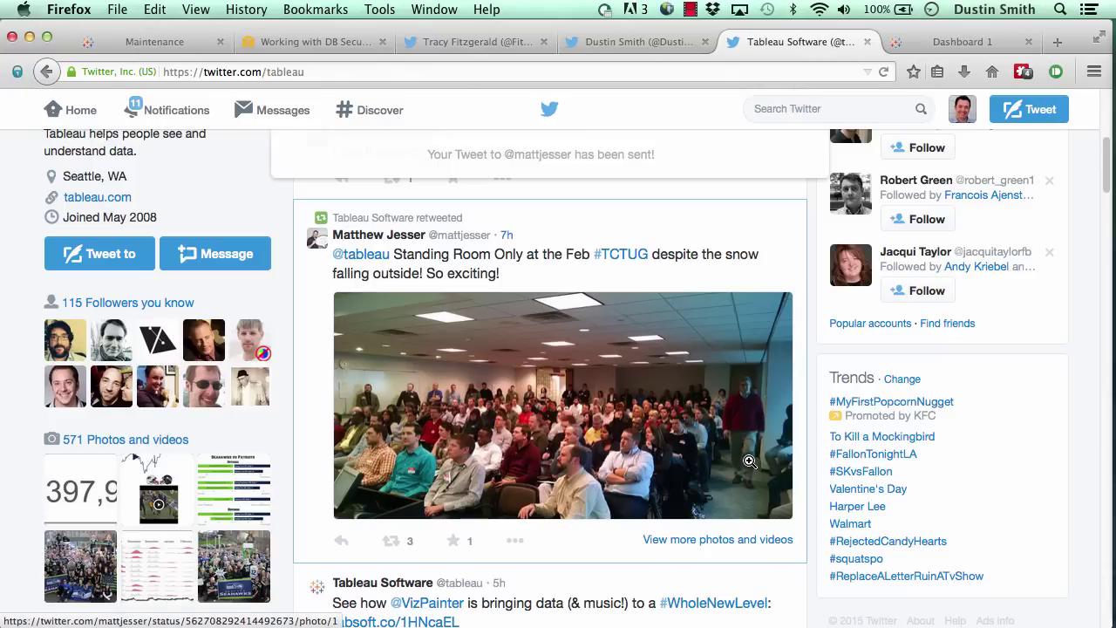
Go to your own Twitter profile and reload it to show the new tweet
scroll(523, 172, "up", 5)
scroll(520, 276, "down", 2)
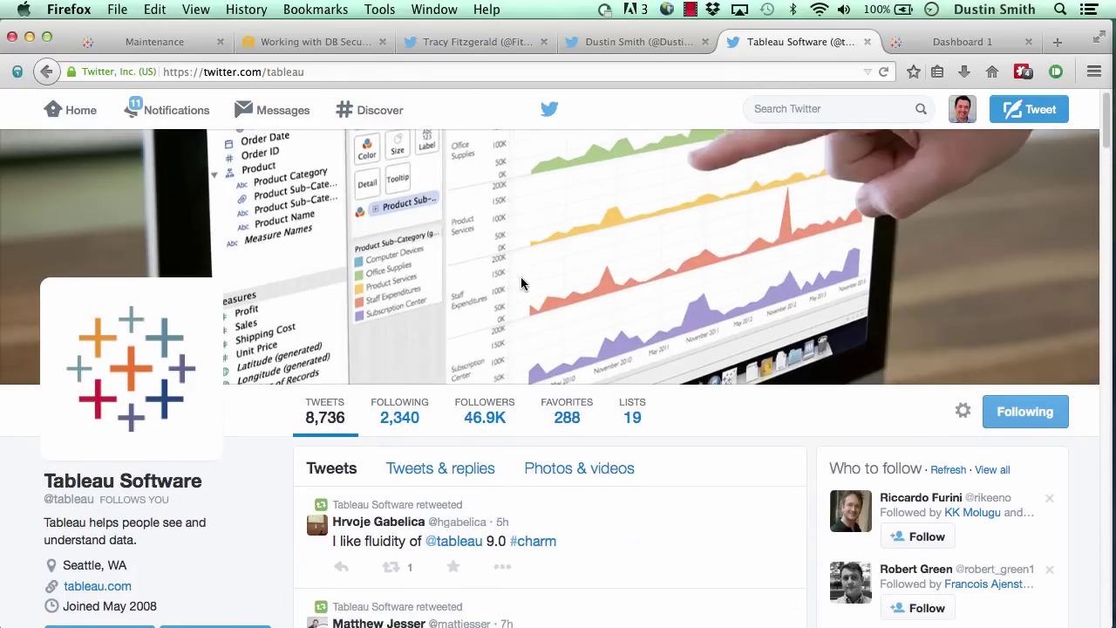
left_click(650, 41)
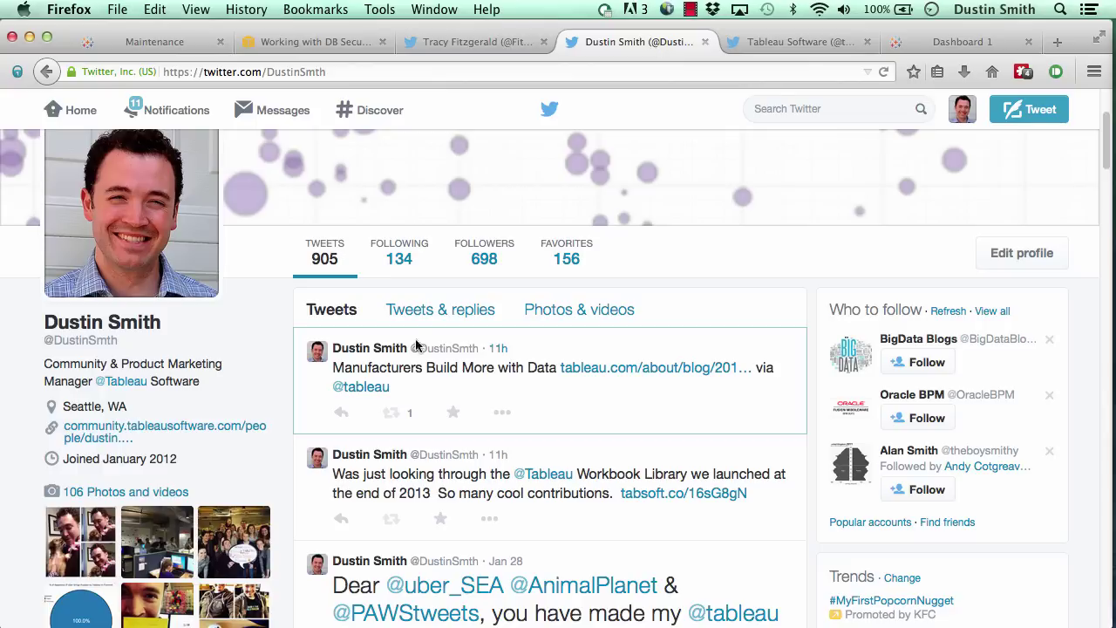
left_click(883, 73)
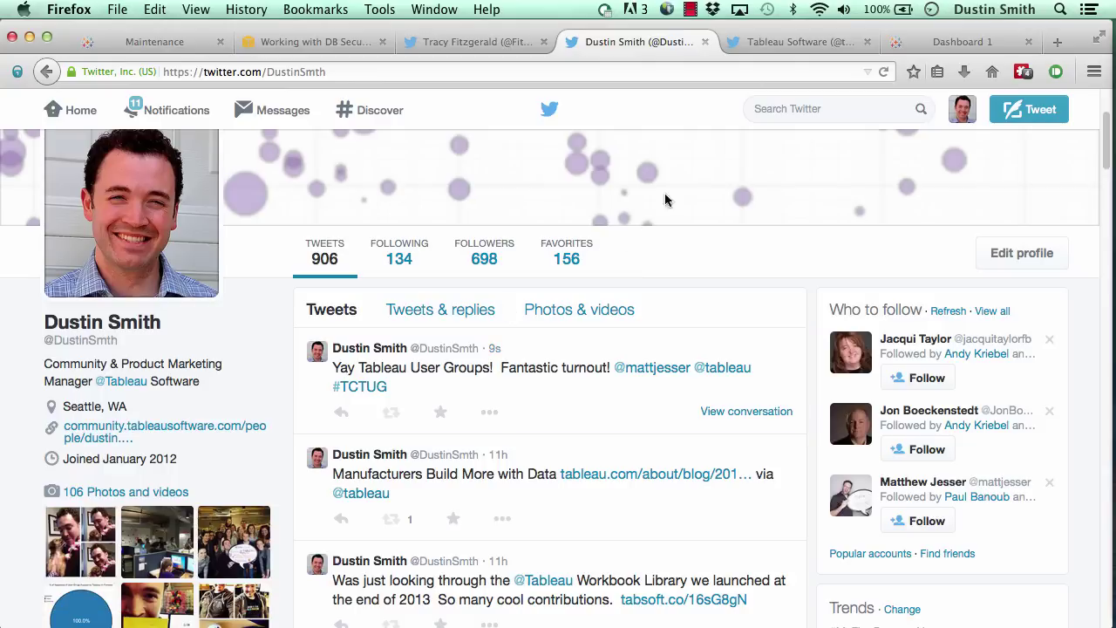
Back on Dashboard 1, clear the timeline highlight and refresh data so the latest point shows 3
left_click(929, 44)
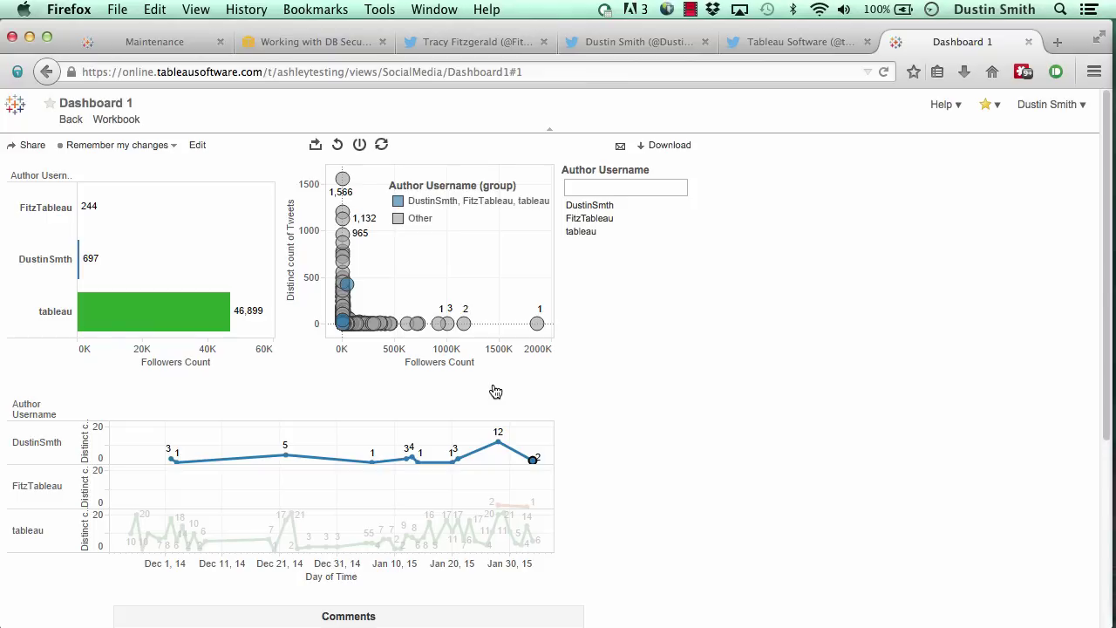
left_click(501, 482)
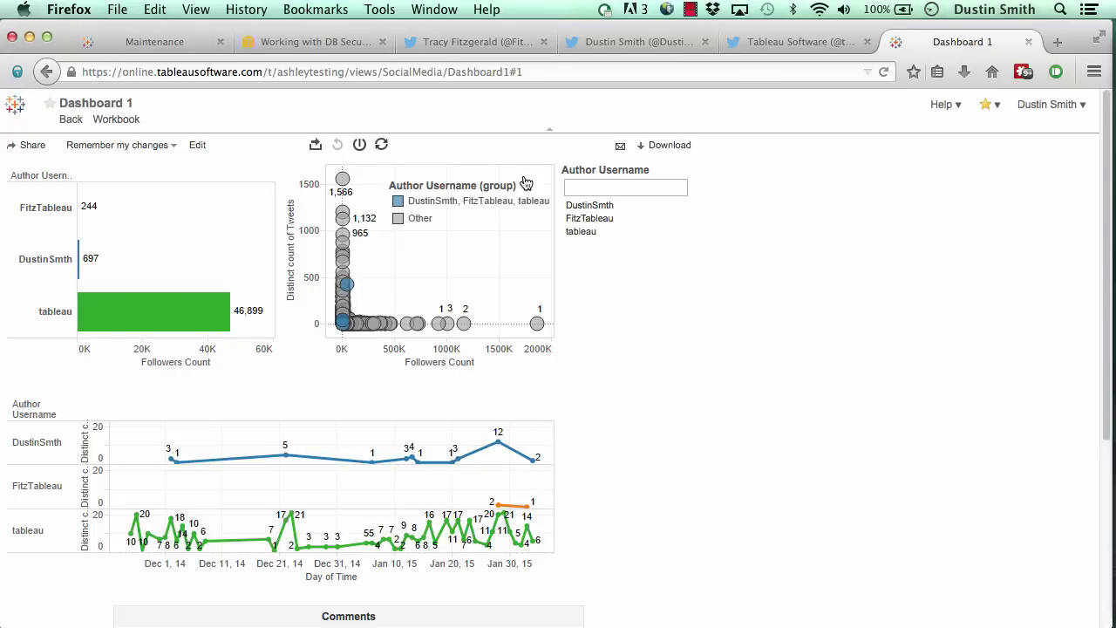
left_click(381, 144)
mouse_move(535, 464)
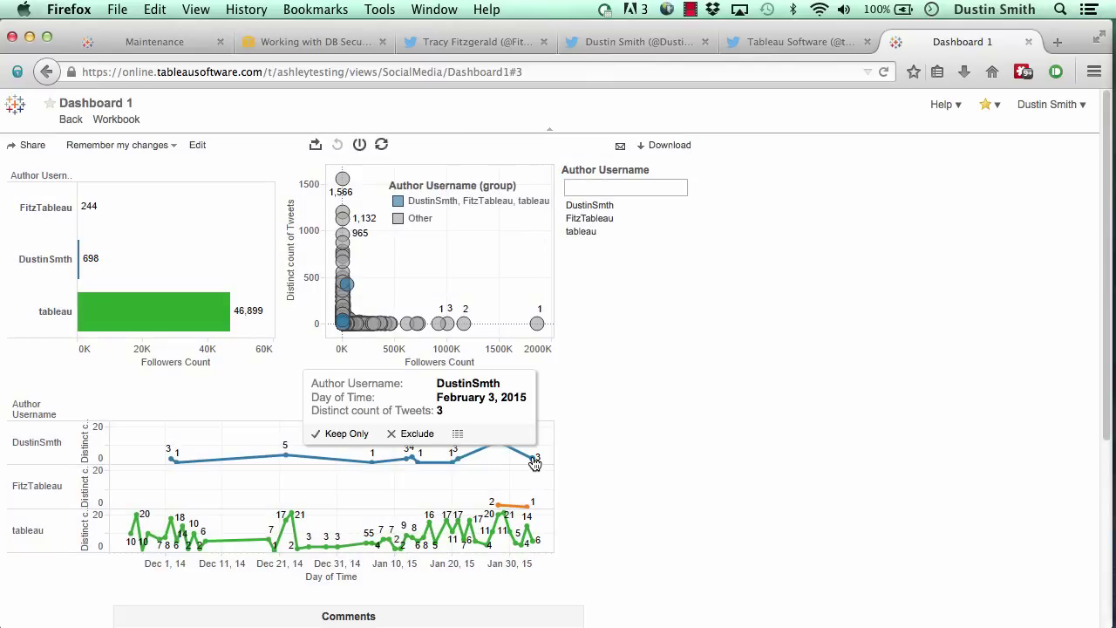